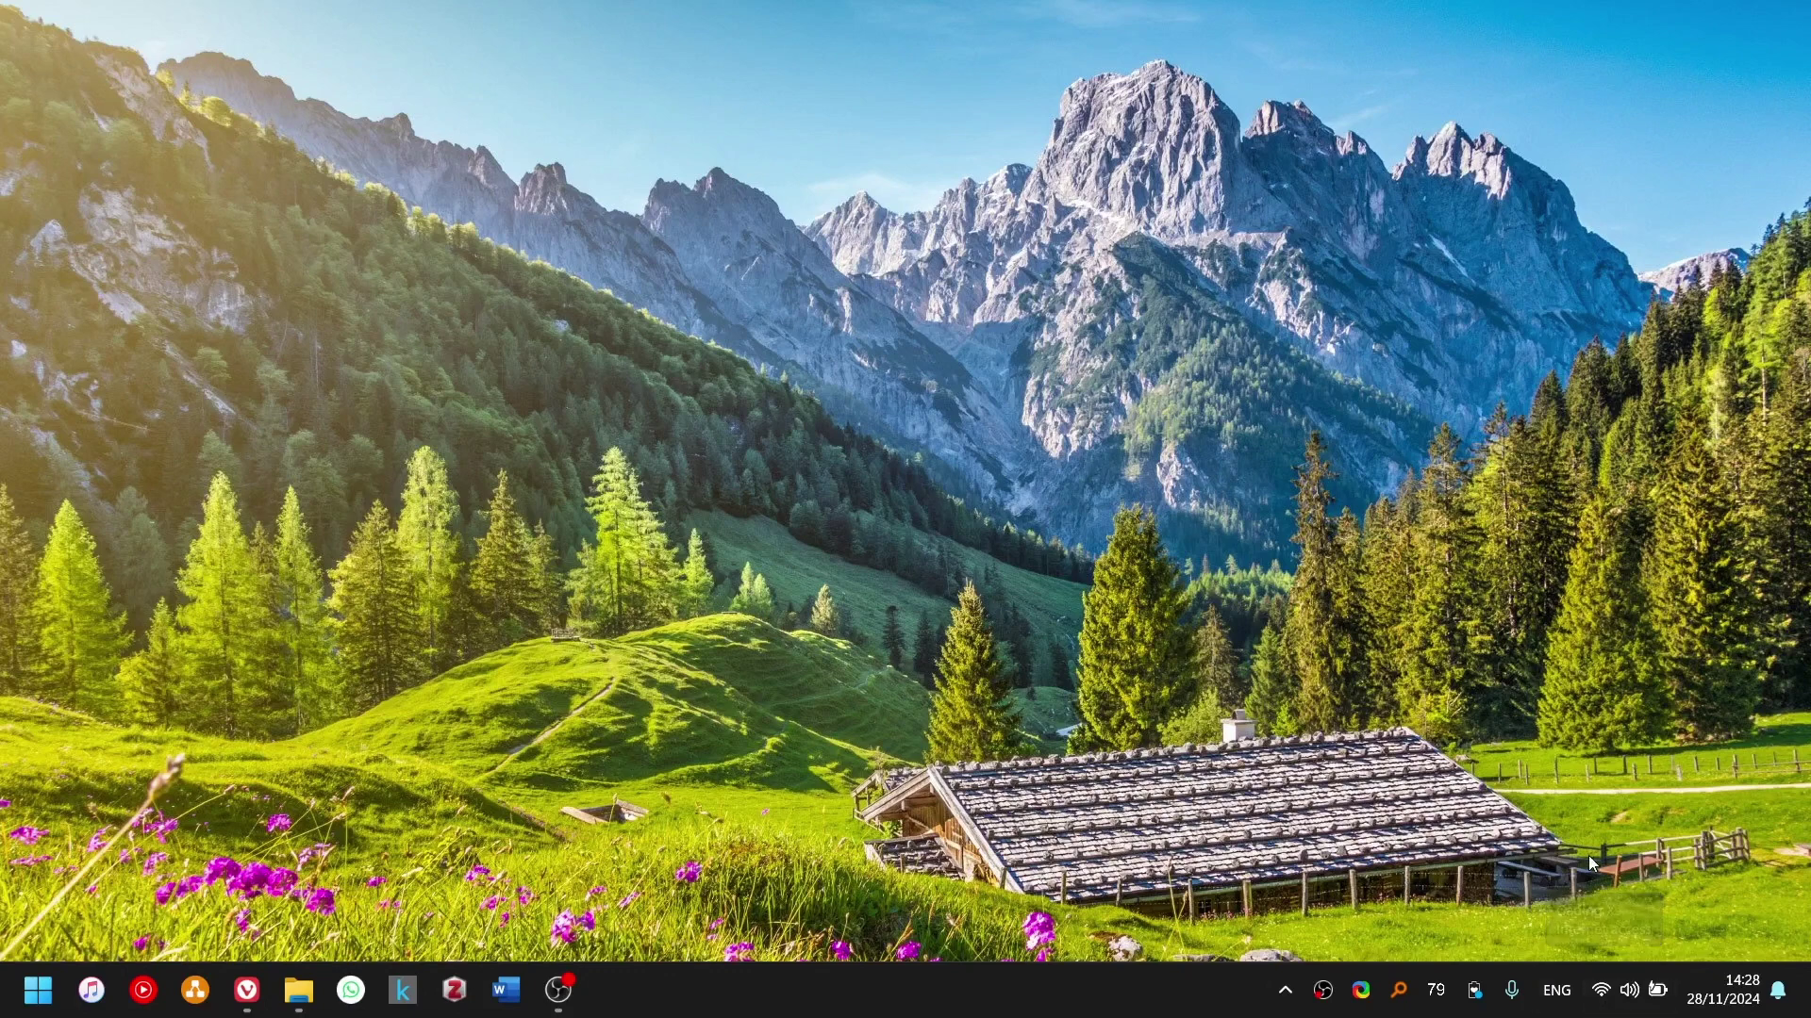
Attempt to connect to the NOKIA-NTHAZA Wi-Fi network from Quick Settings, then dismiss the list
click(1621, 992)
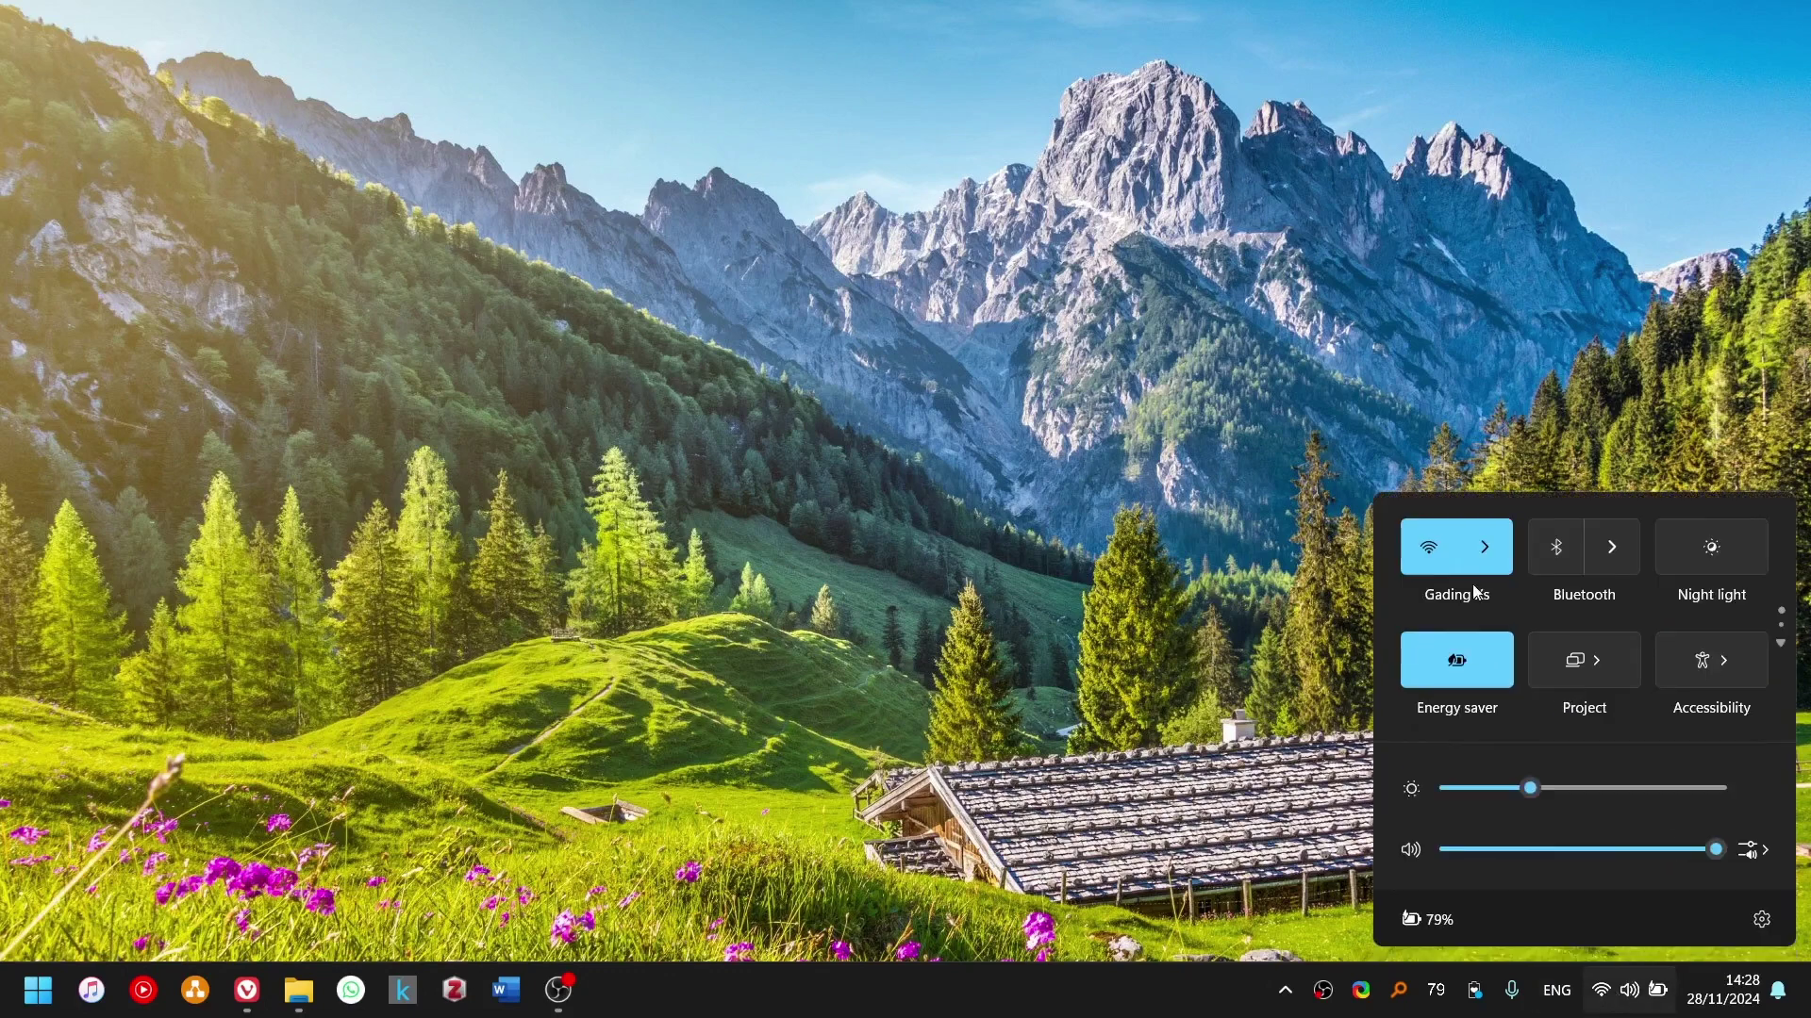
click(1481, 564)
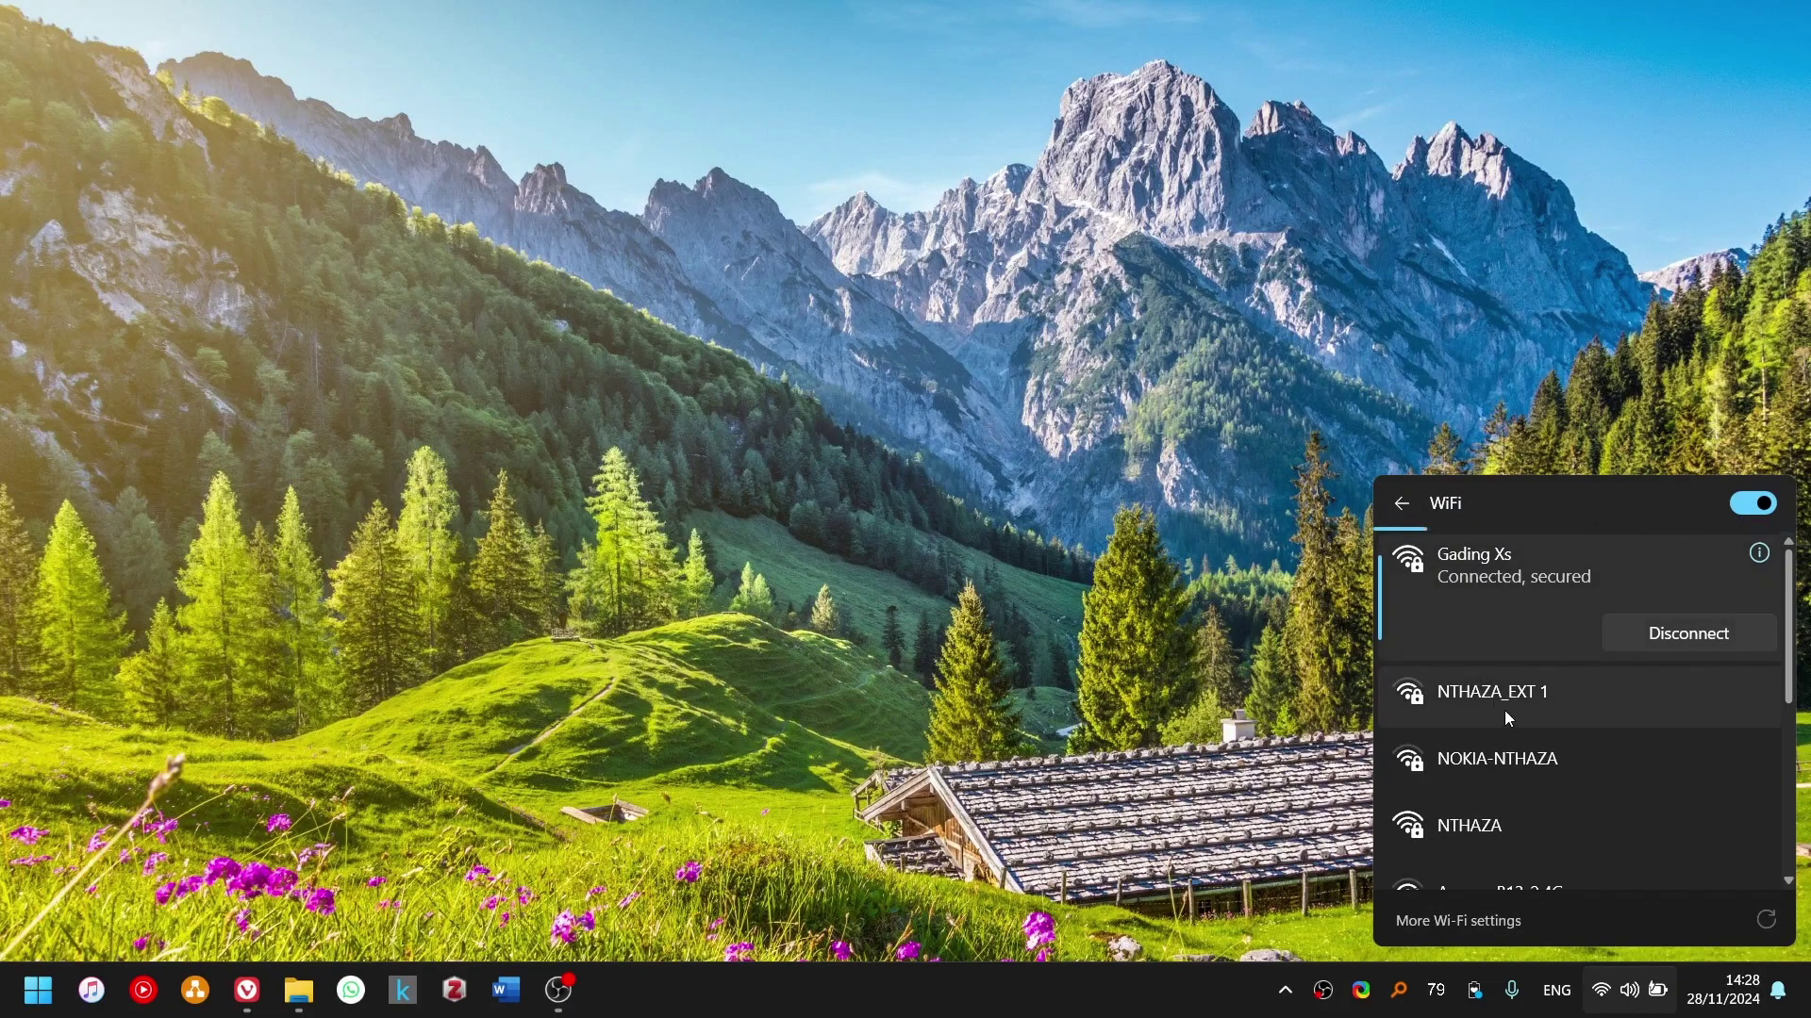
click(1512, 759)
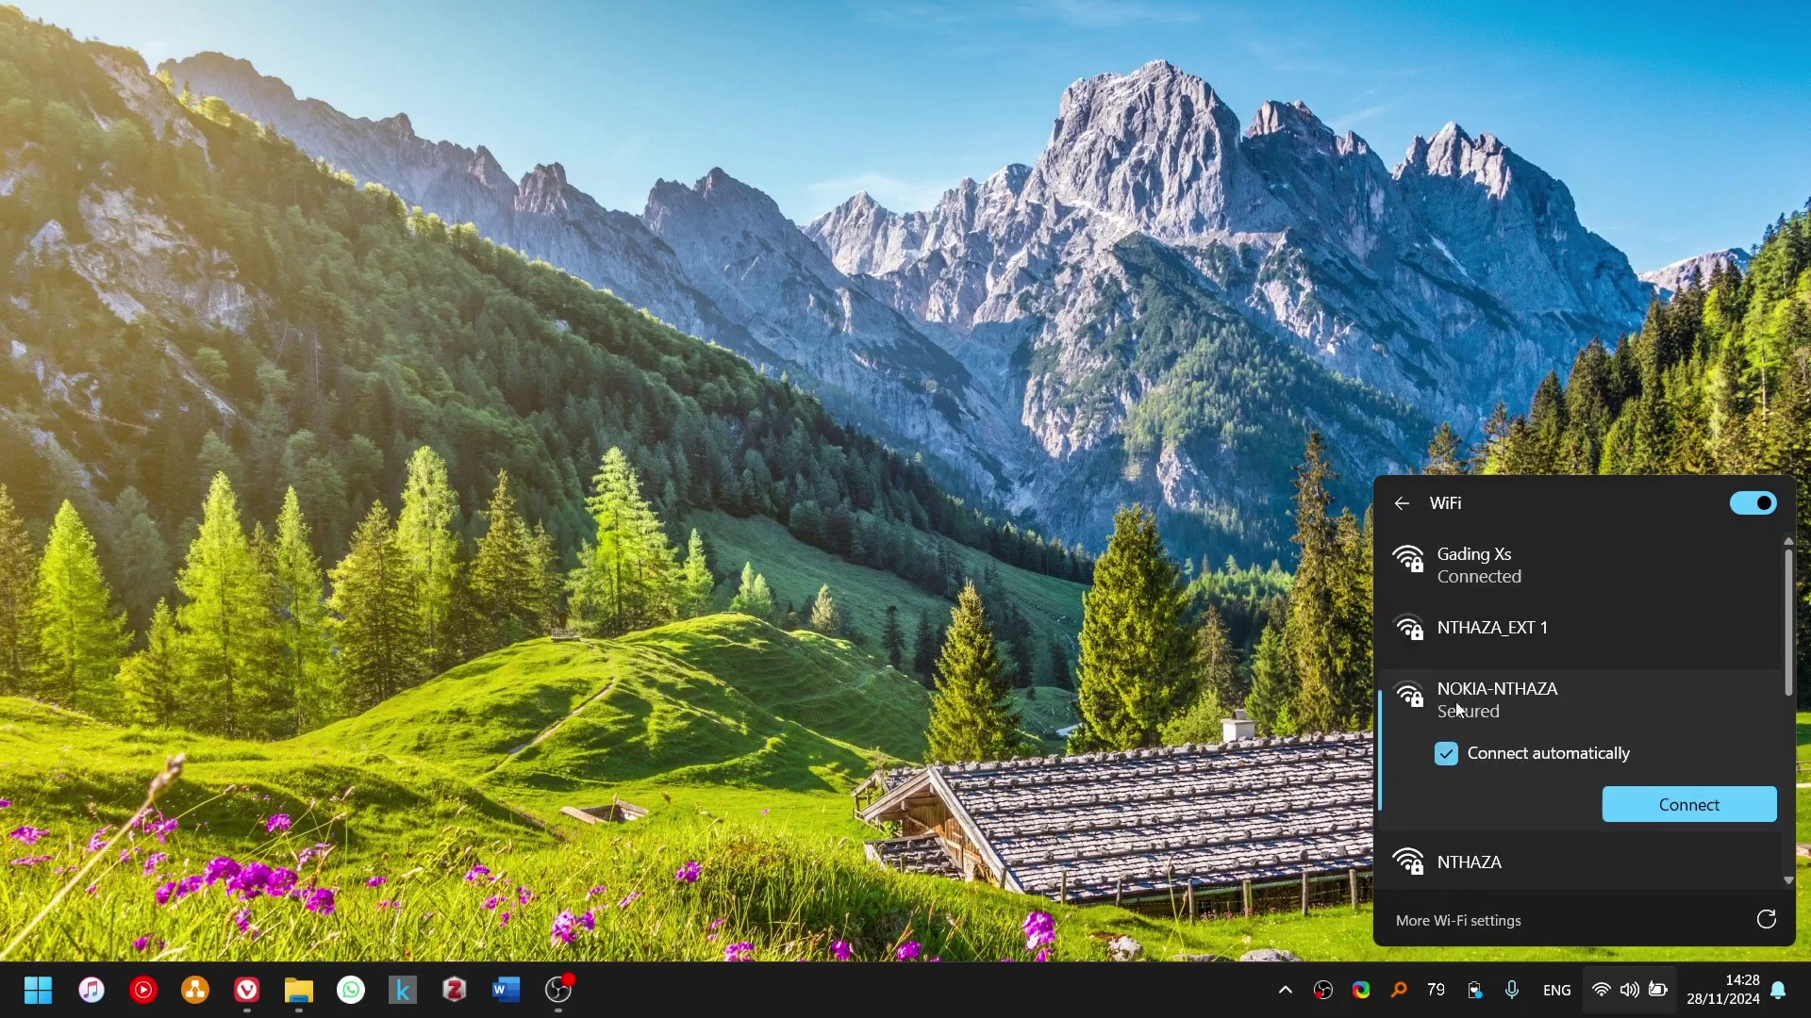
click(1629, 808)
scroll(1498, 744, down, 1)
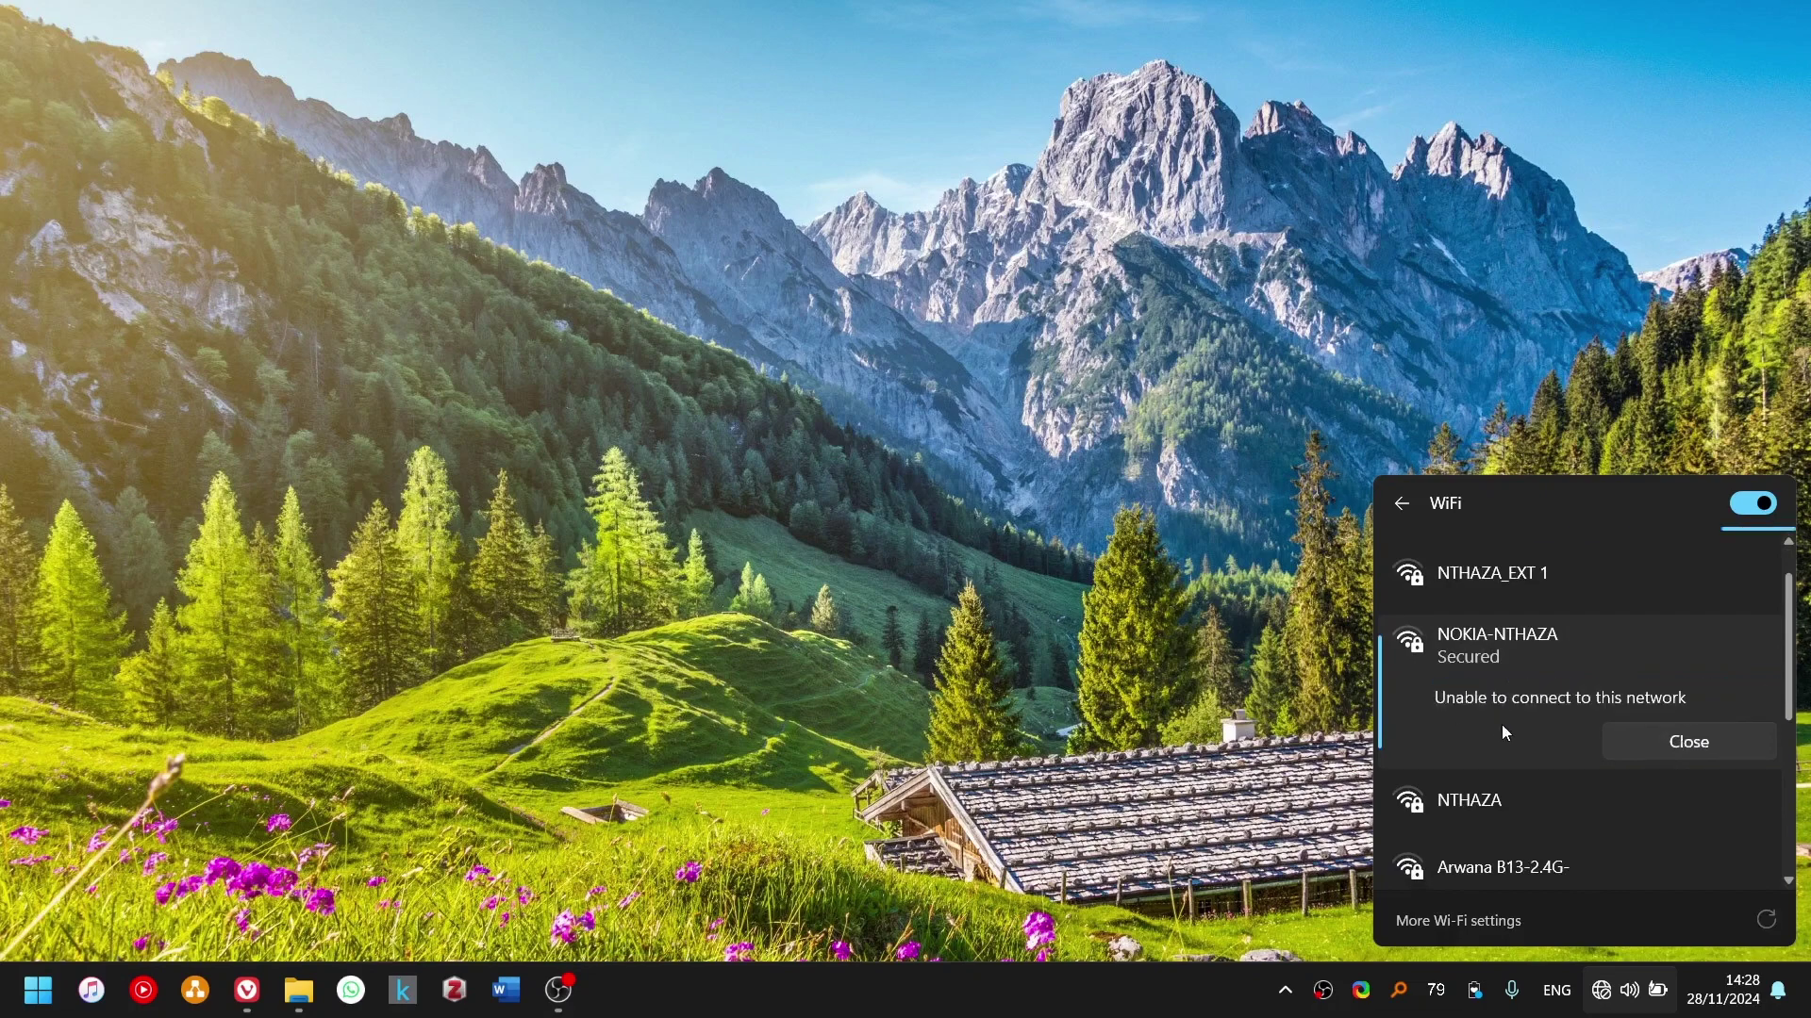
click(1225, 760)
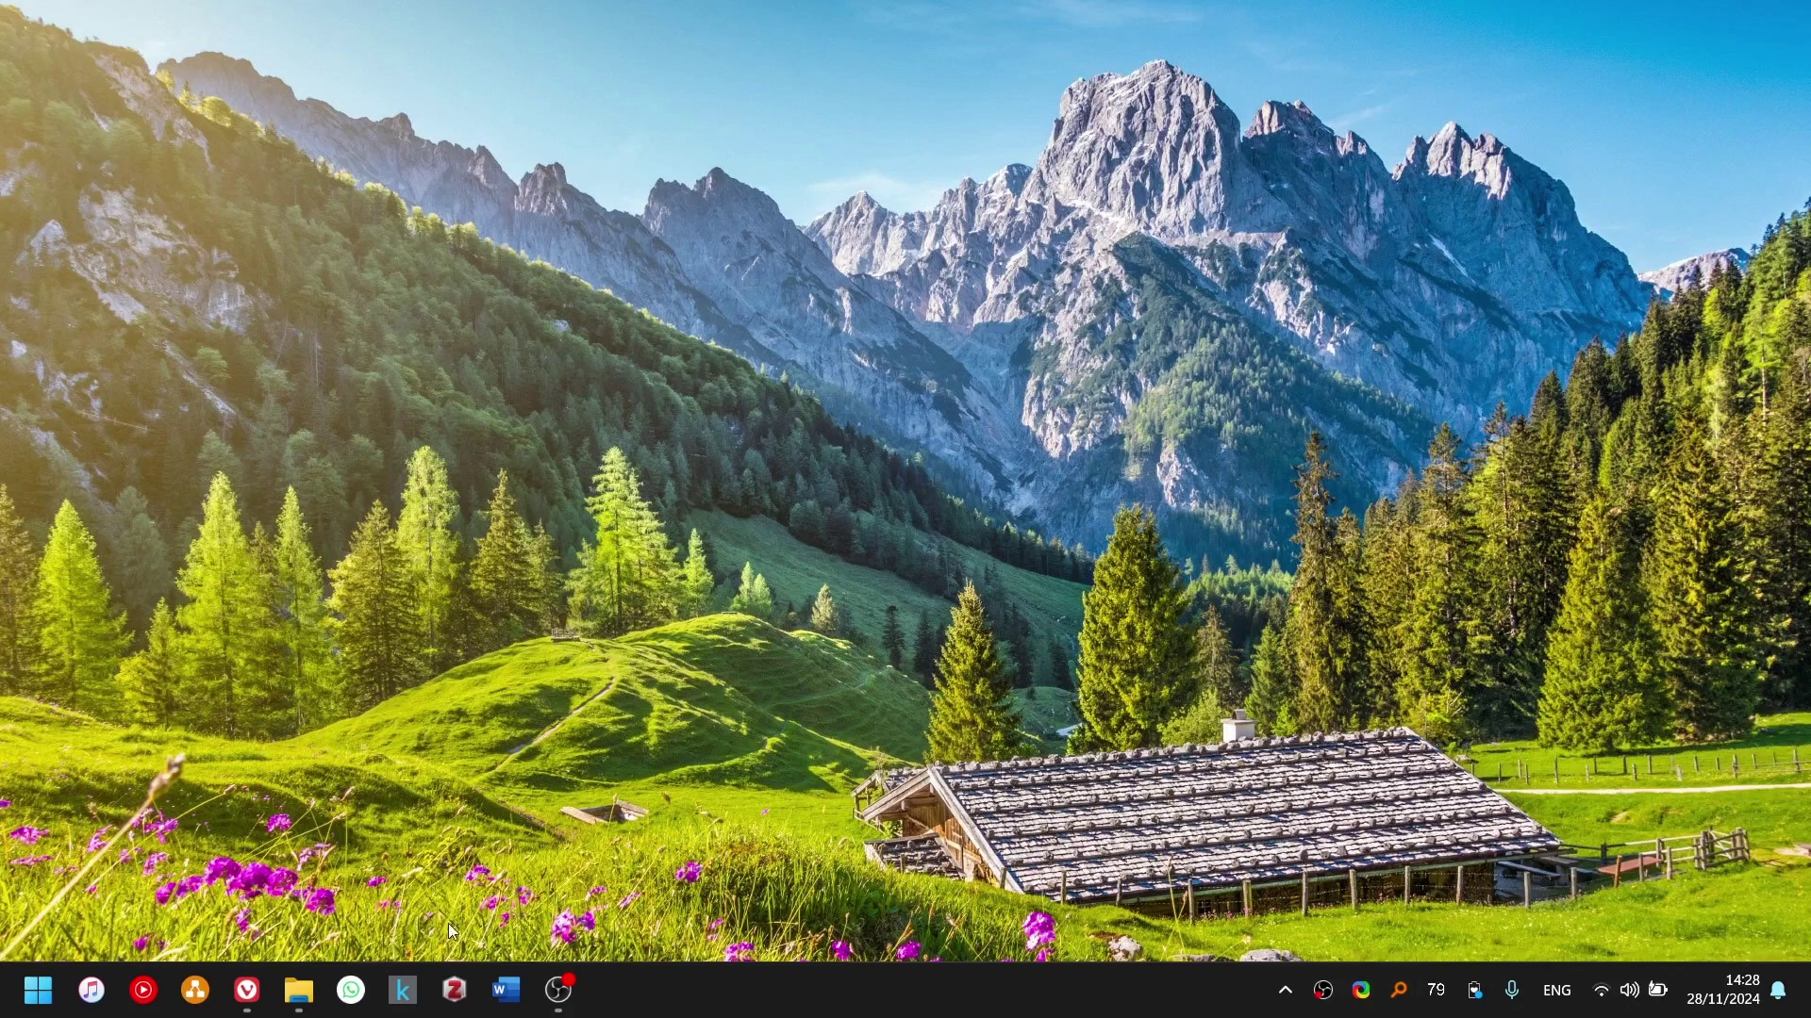
Launch Device Manager from the Win+X power-user menu
key(super+x)
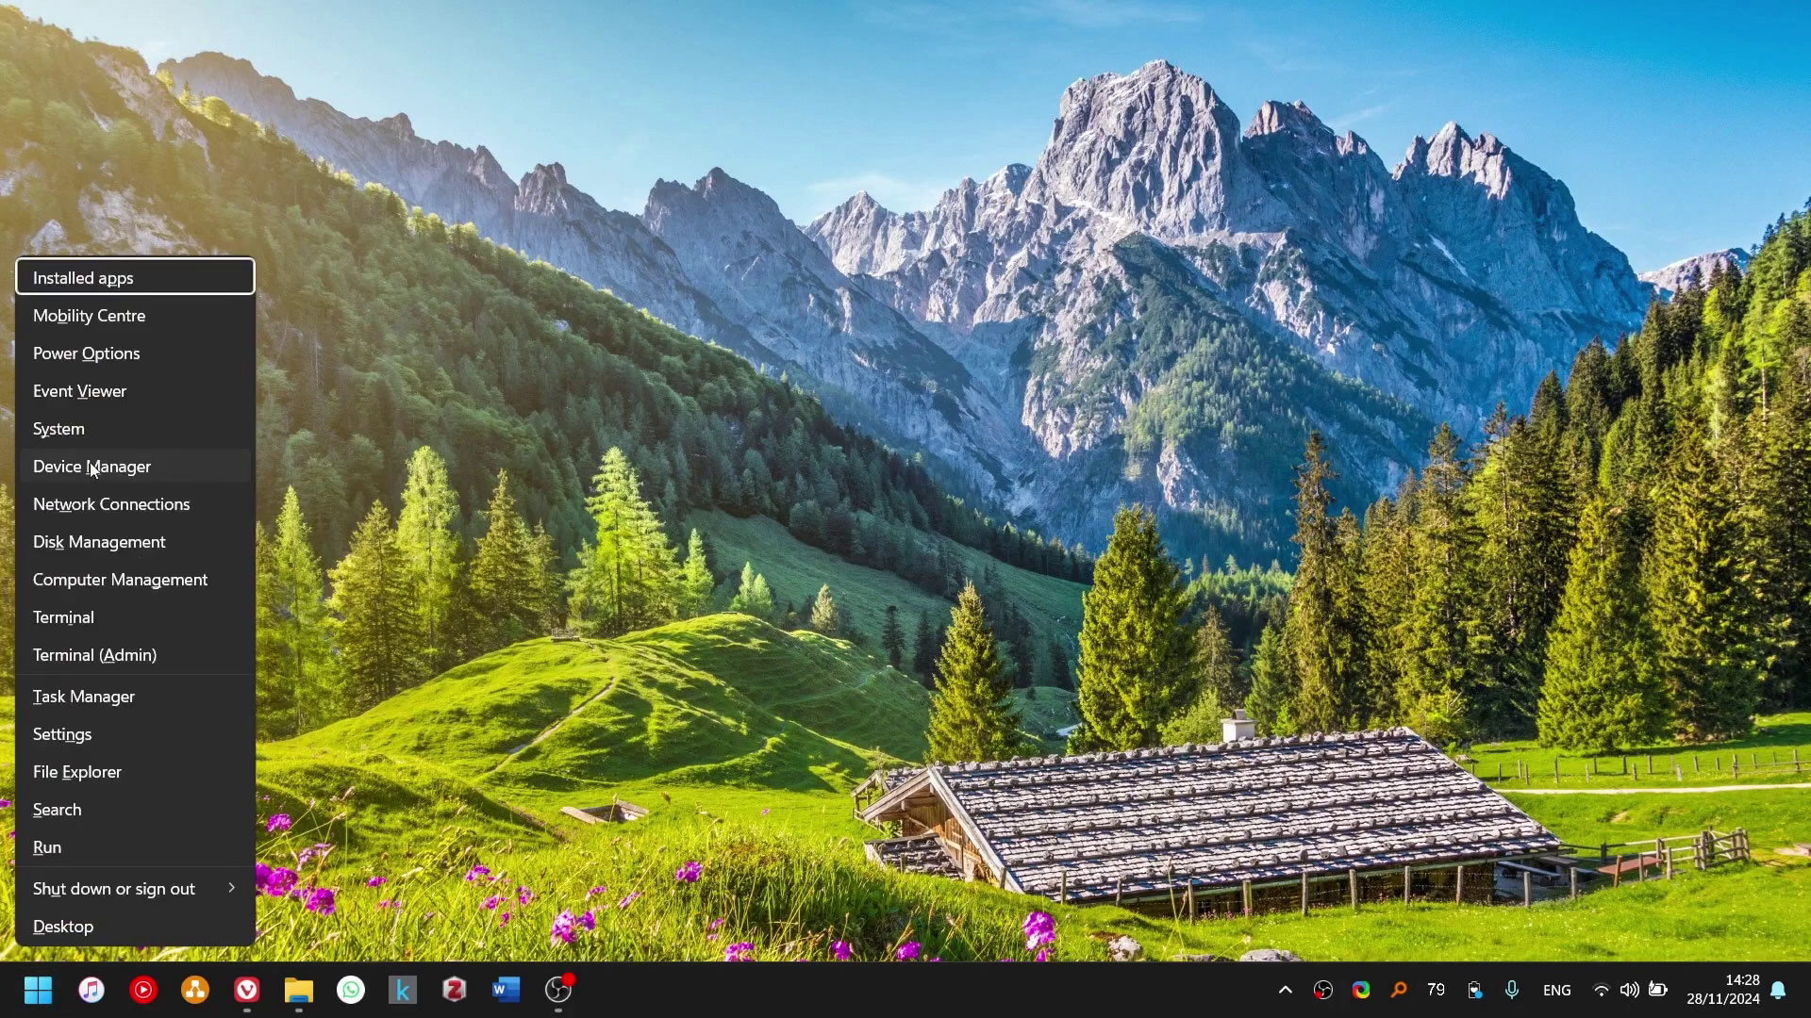
key(Escape)
right_click(38, 989)
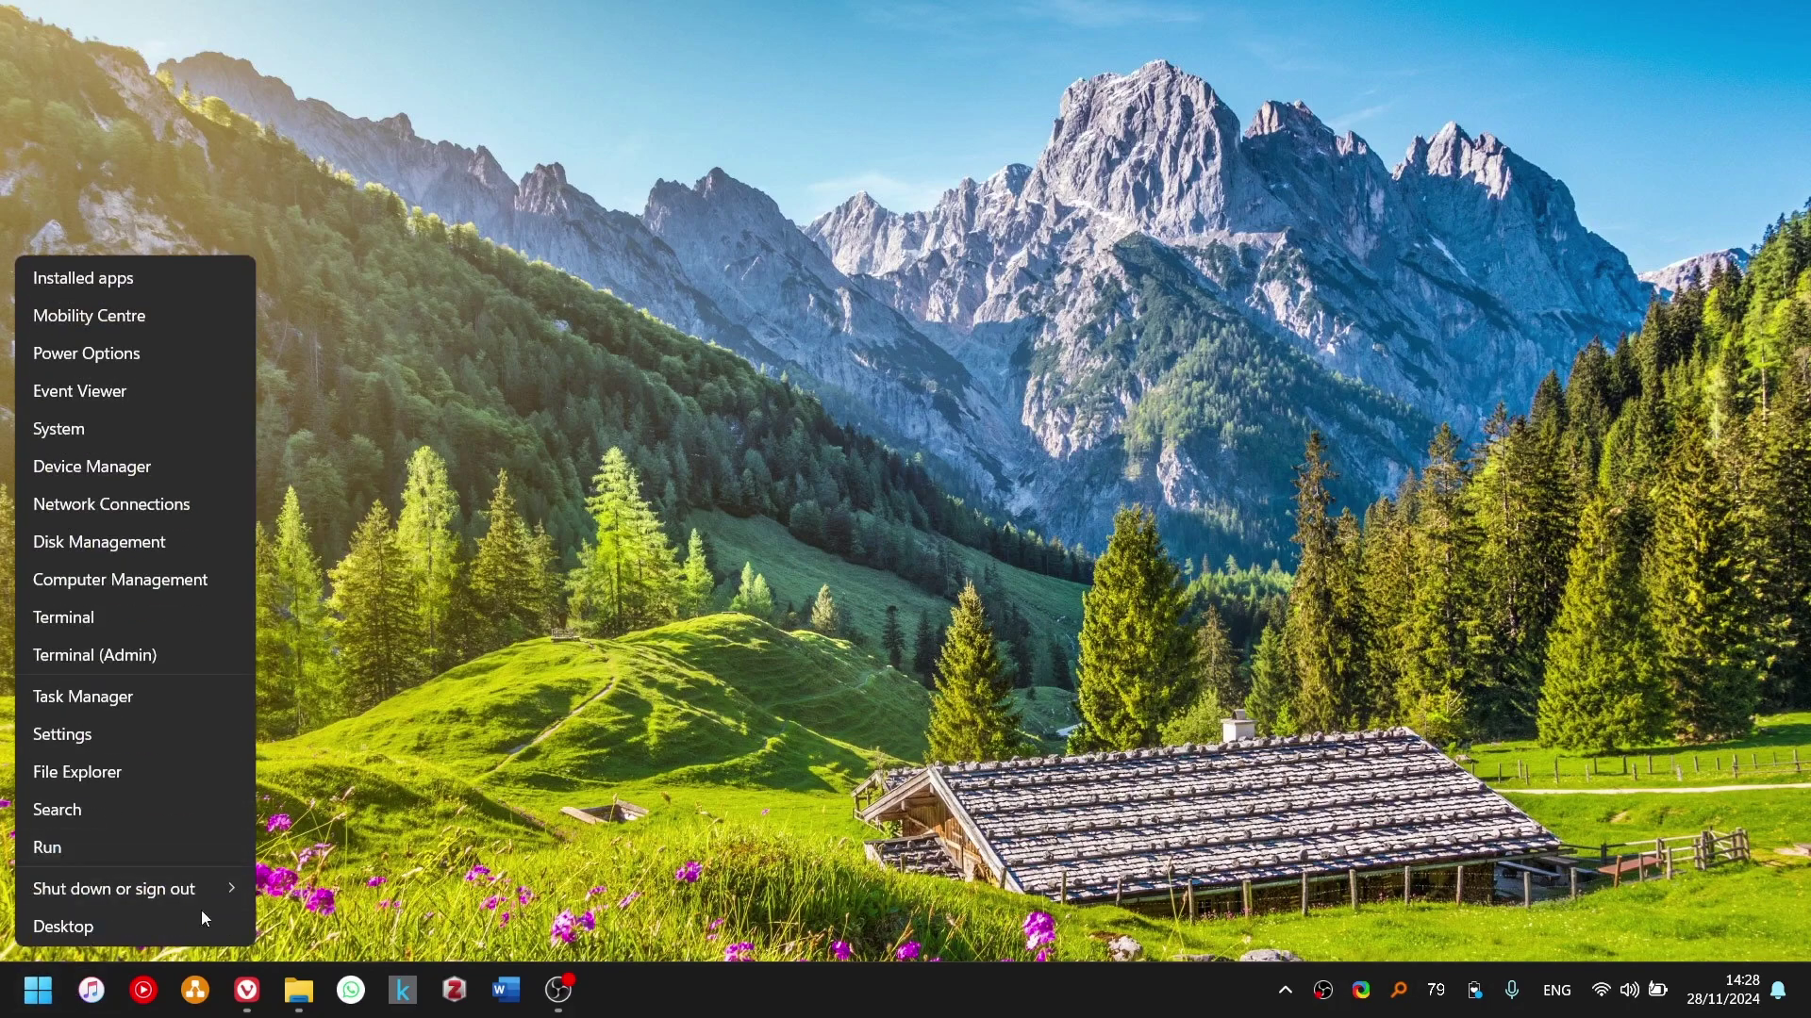
key(m)
right_click(57, 968)
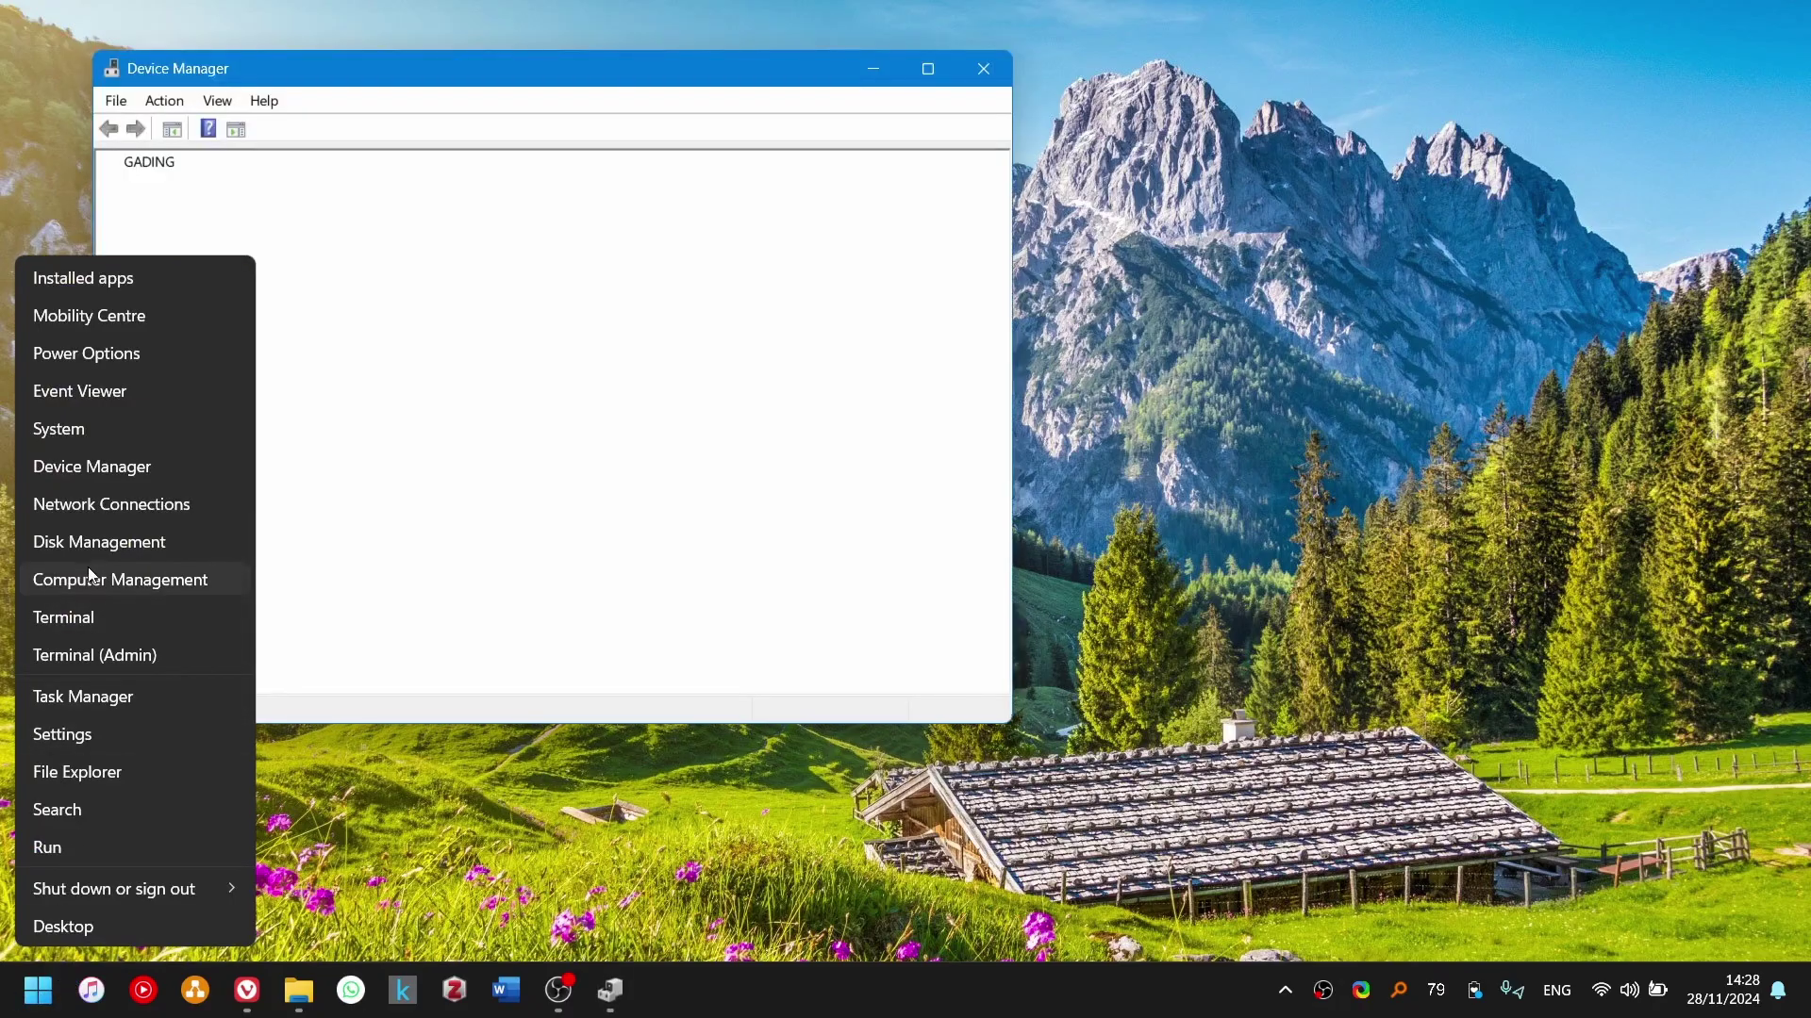
Expand Network adapters and bring up the Qualcomm Atheros QCA9377 adapter's properties
click(777, 410)
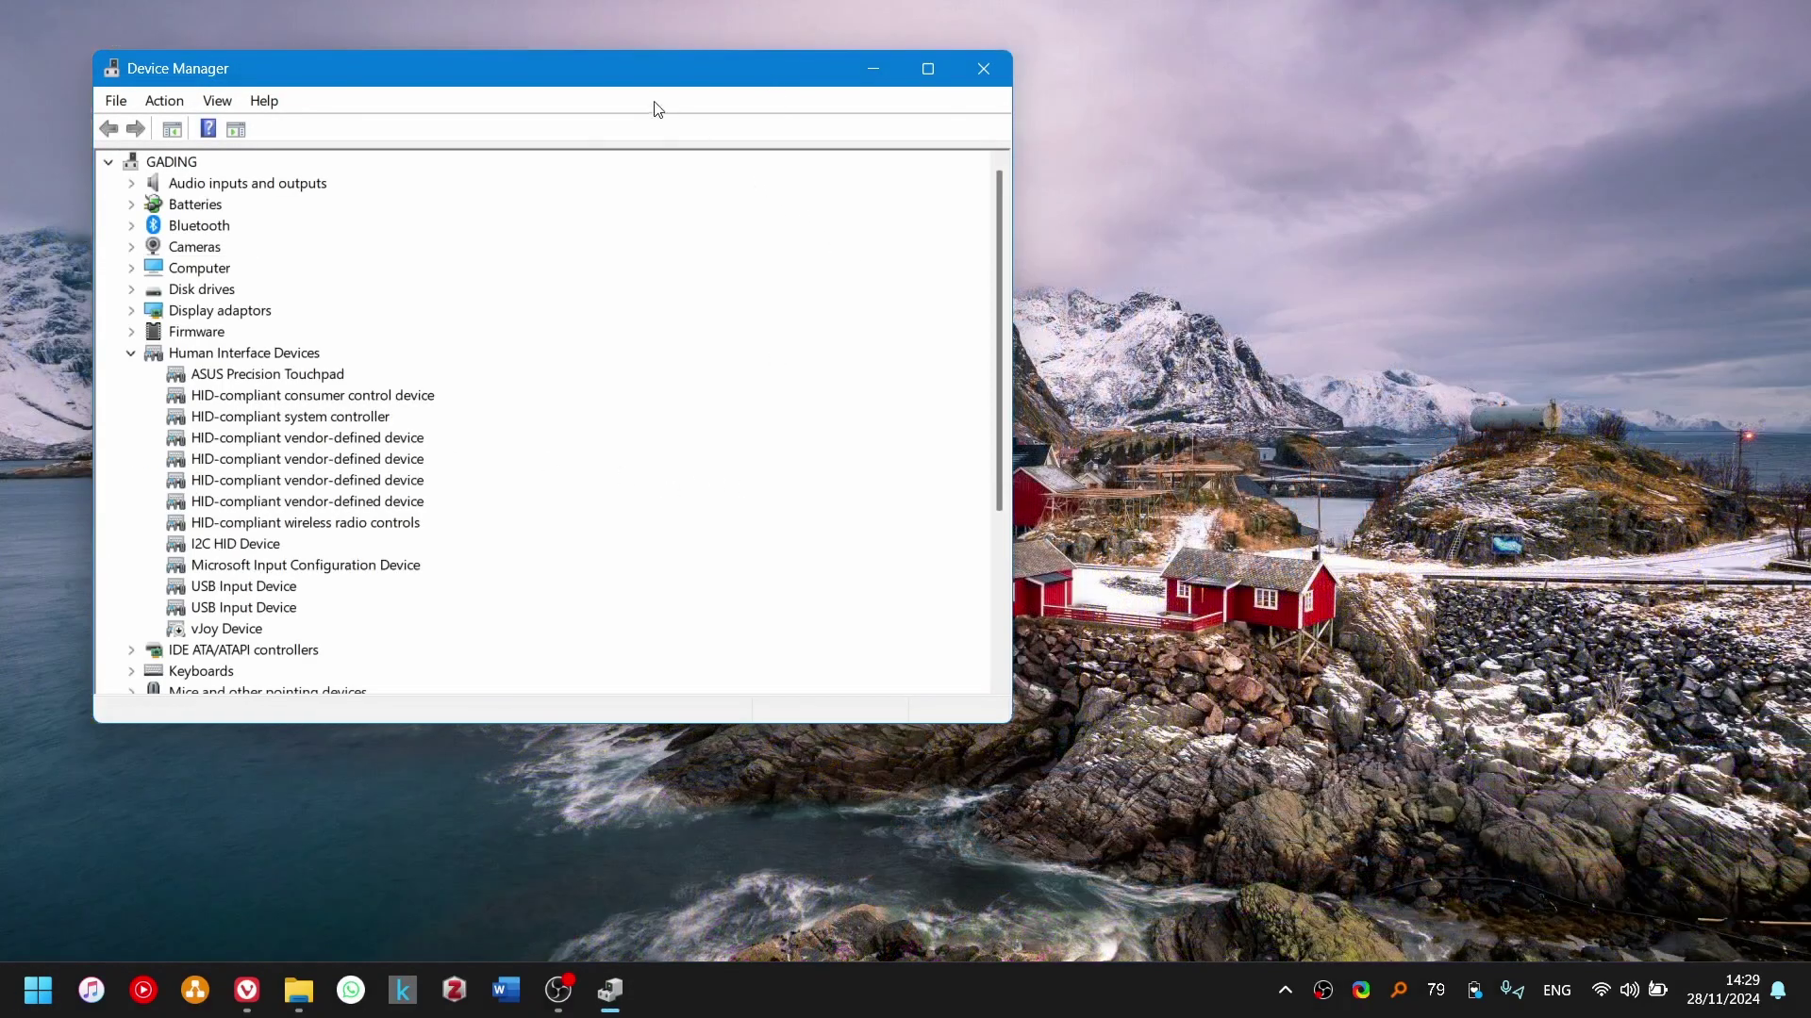
click(131, 352)
click(130, 459)
click(209, 458)
scroll(207, 397, down, 2)
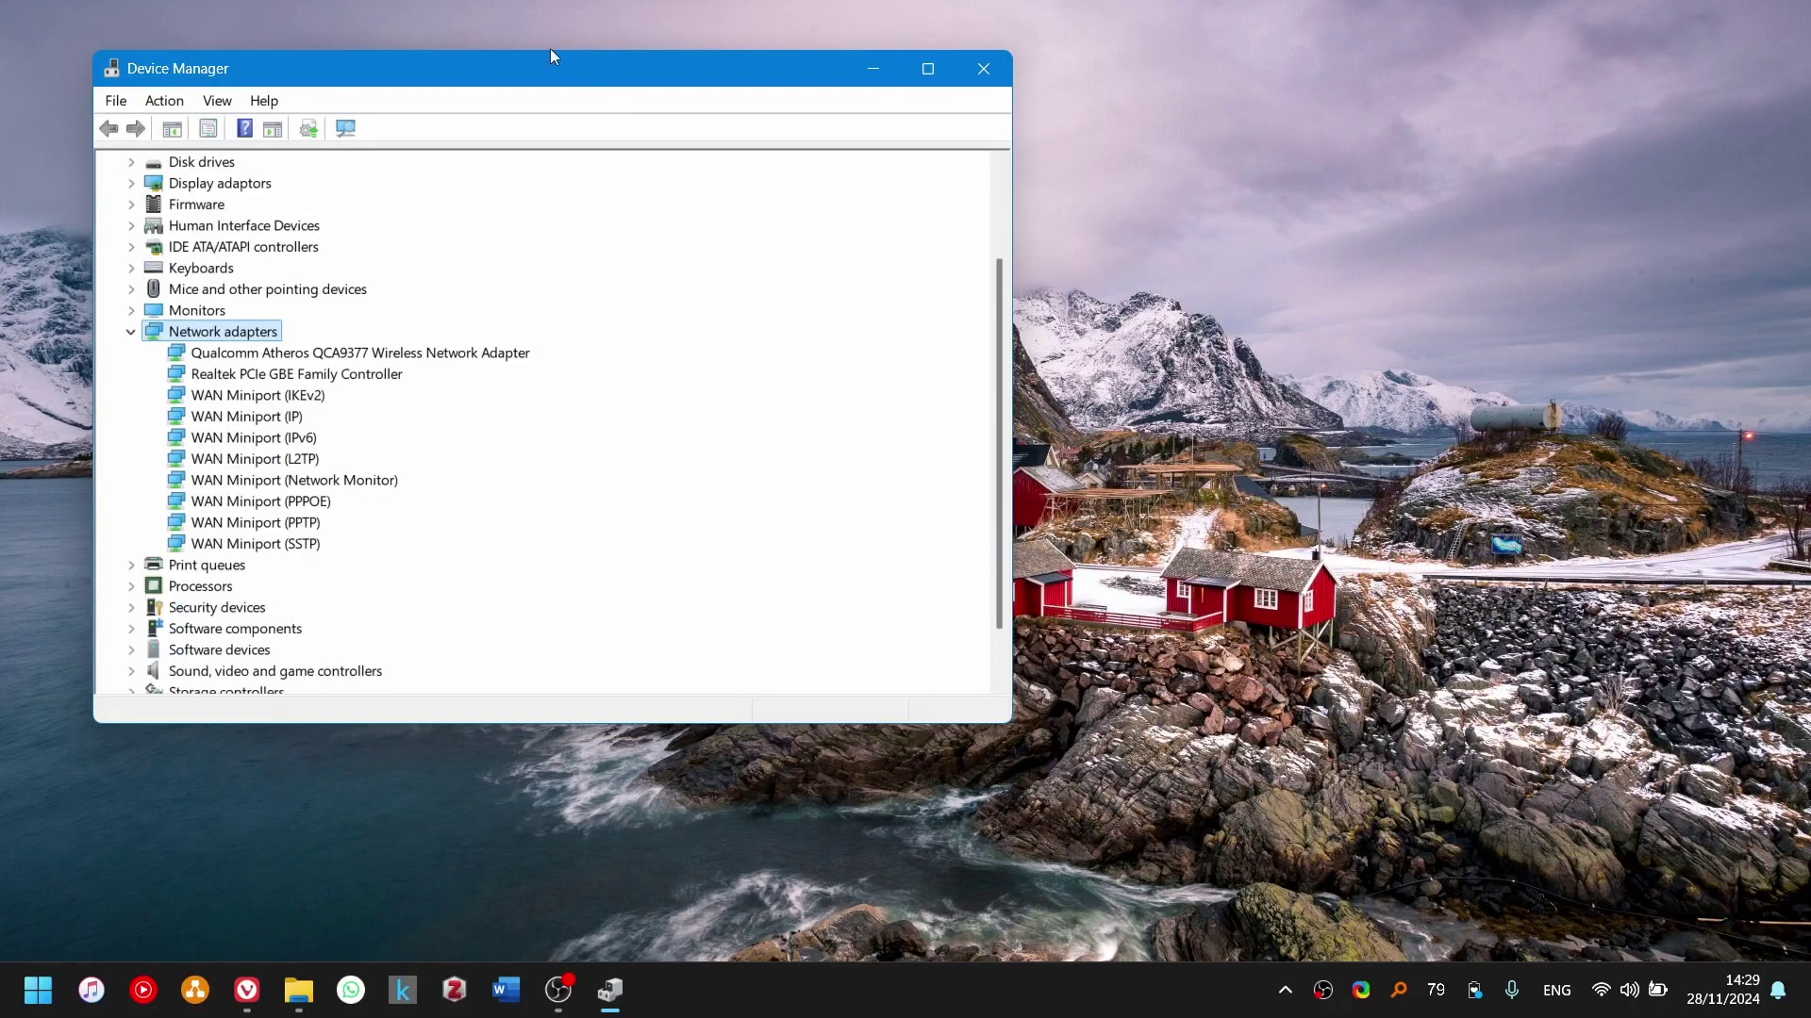
drag(550, 53, 975, 117)
double_click(788, 418)
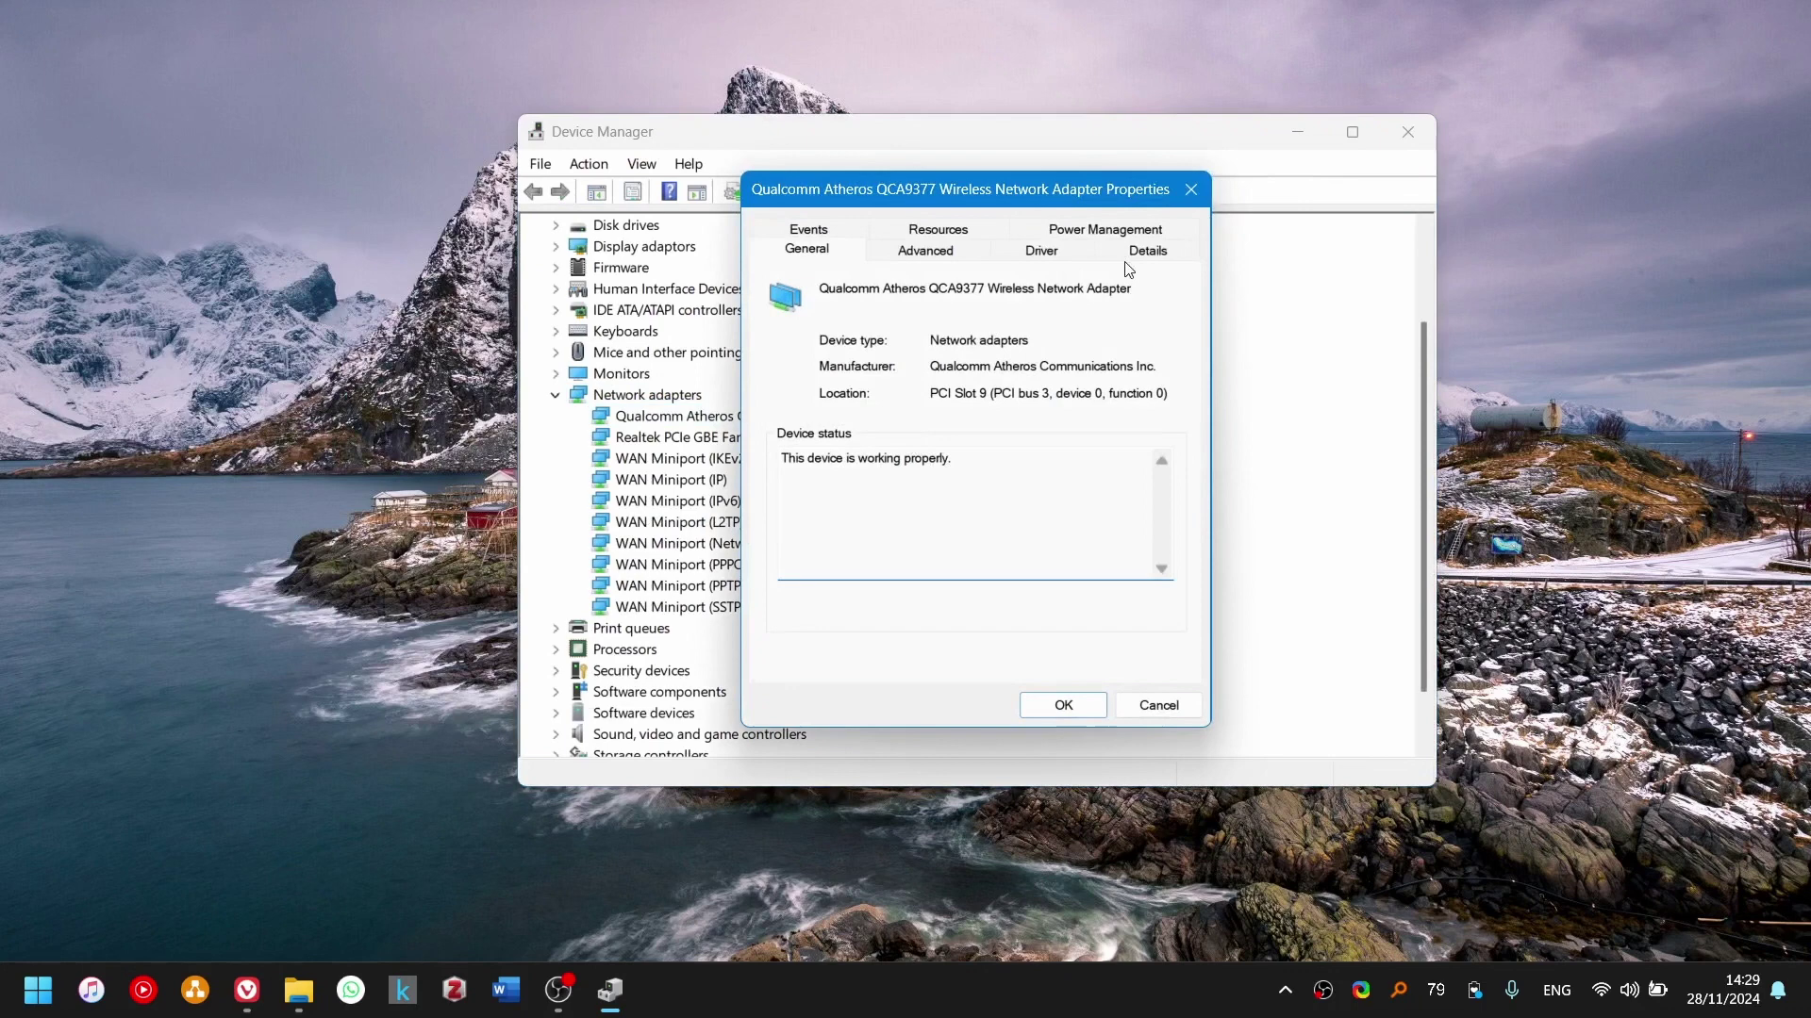
Check the Driver details: date 12/07/2021, version 12.0.0.1159, then dismiss the properties
click(1044, 252)
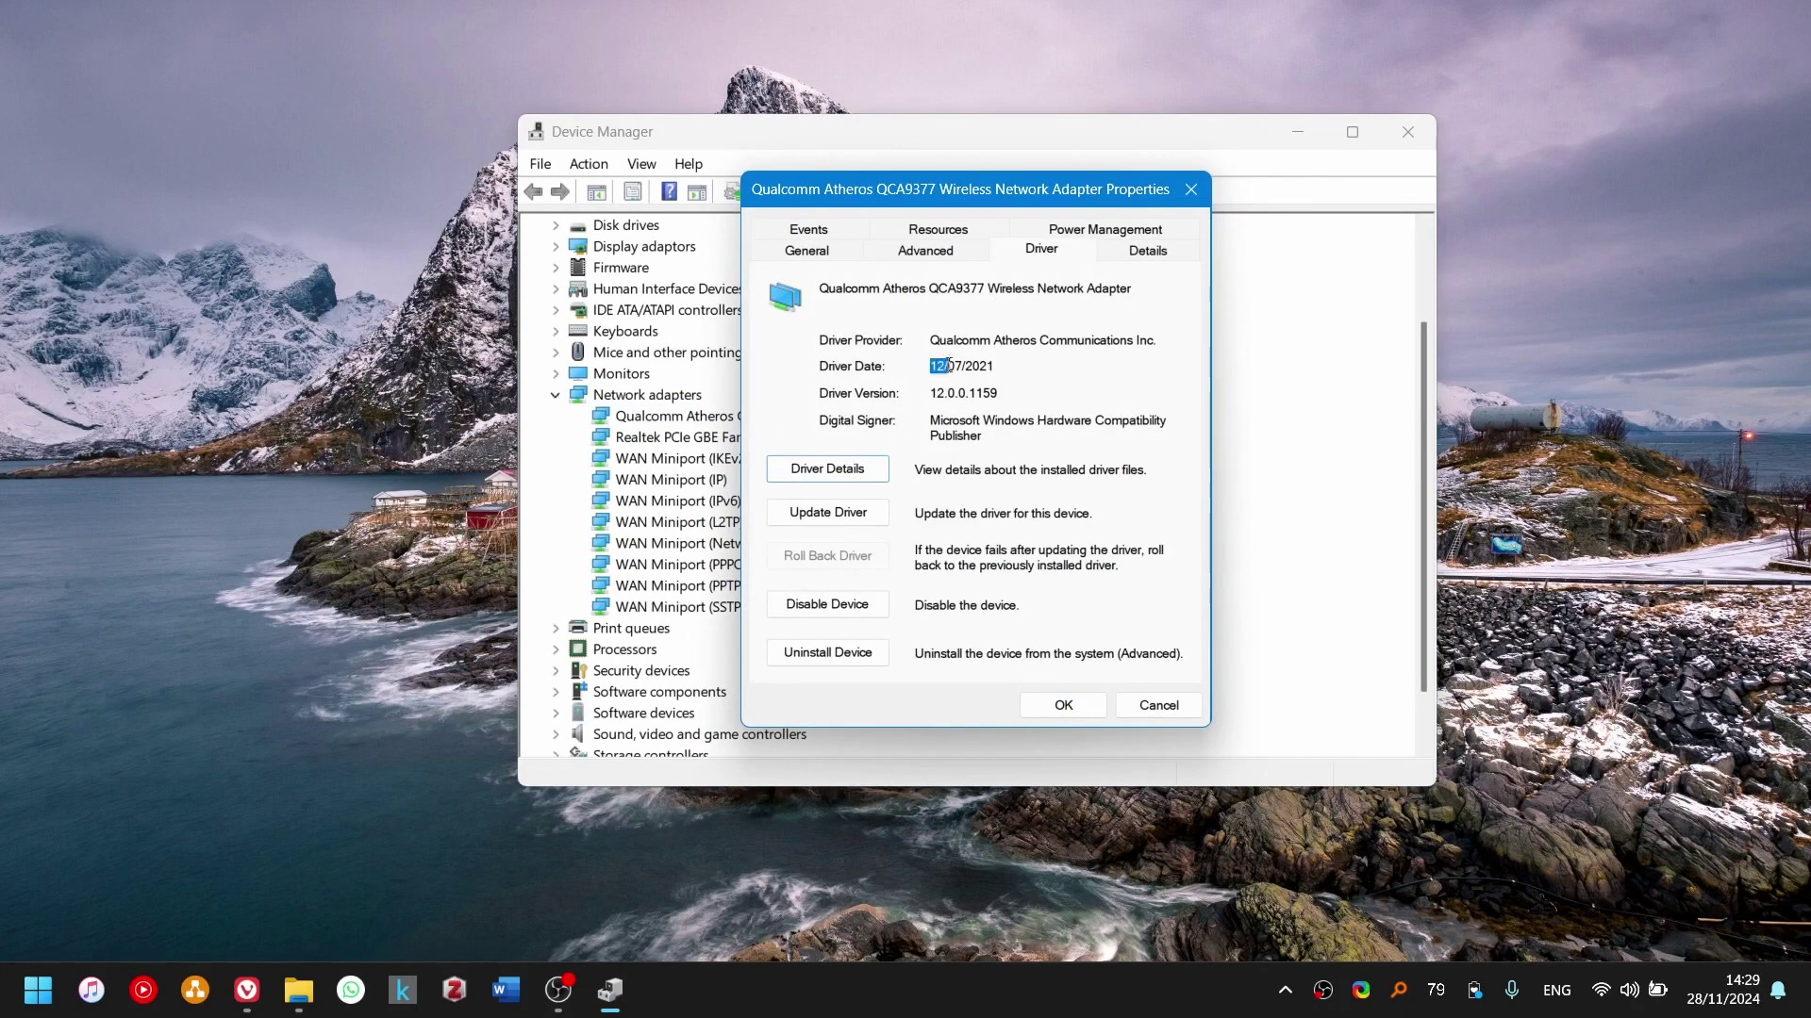
drag(931, 366, 996, 366)
click(920, 376)
double_click(985, 370)
double_click(990, 394)
click(991, 398)
double_click(982, 403)
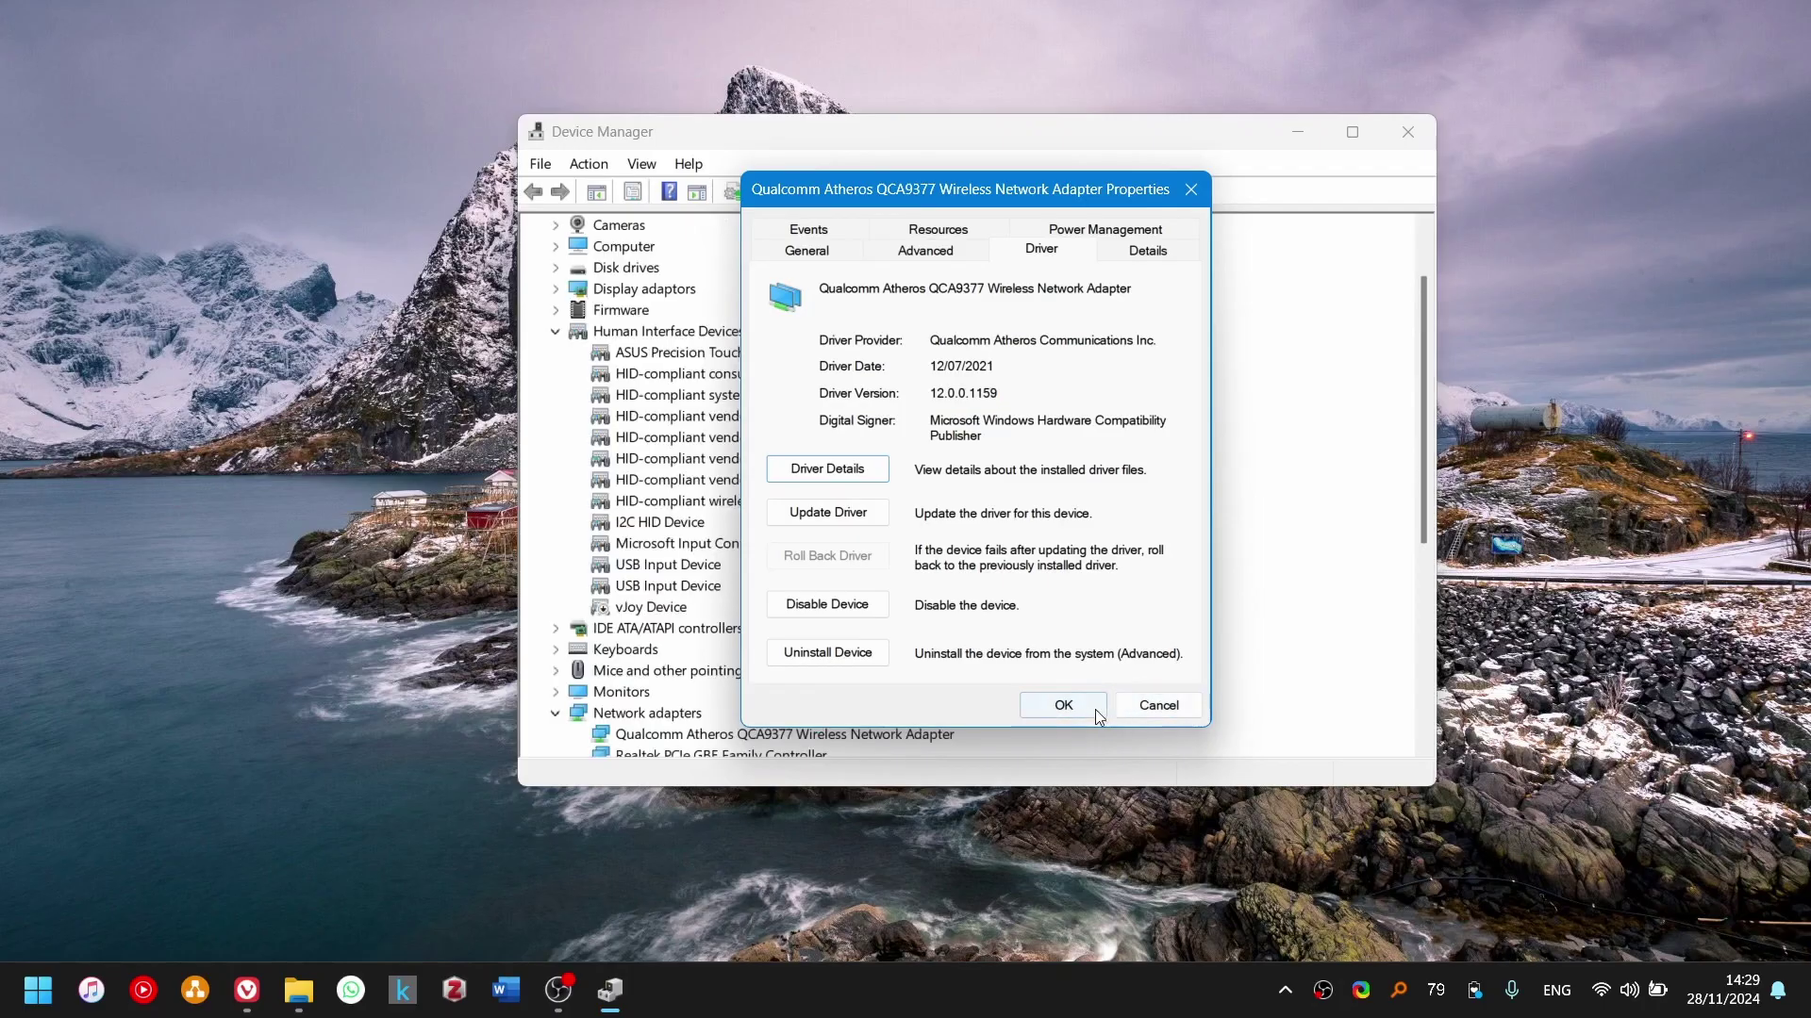
click(1065, 706)
mouse_move(246, 990)
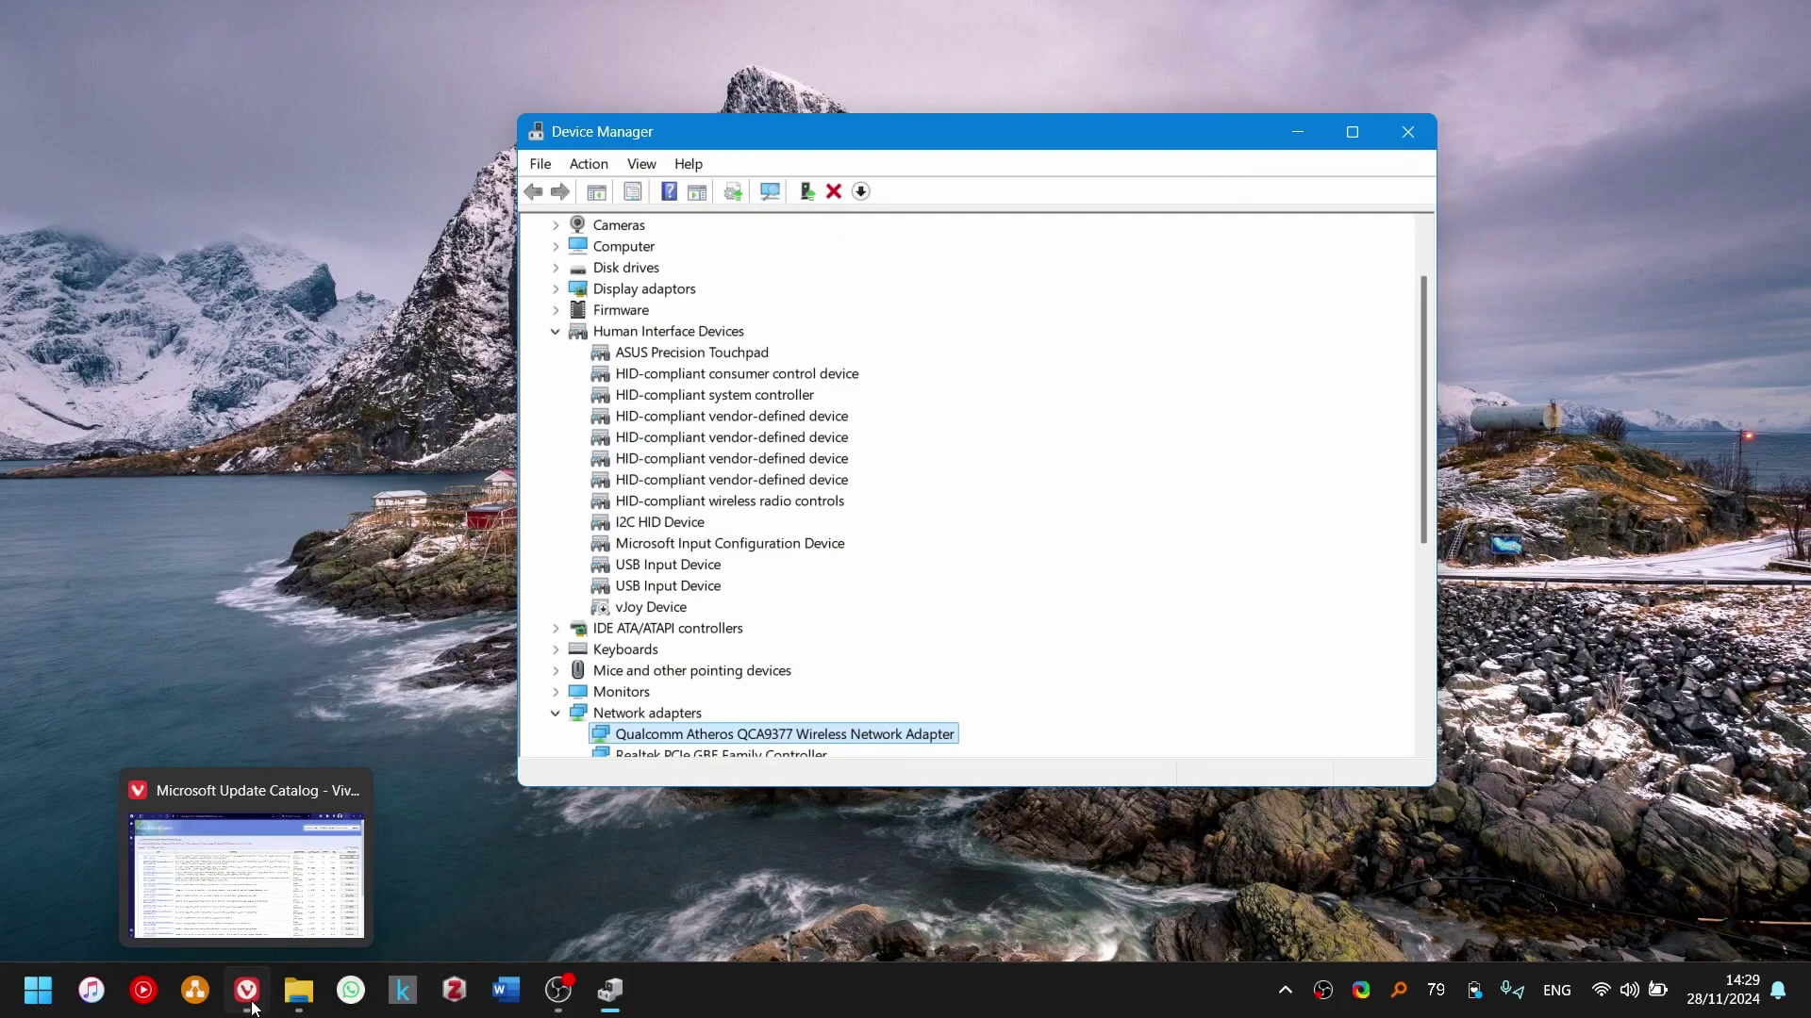
Download the Qualcomm Atheros 12.0.0.1259 package from the Microsoft Update Catalog results
click(247, 991)
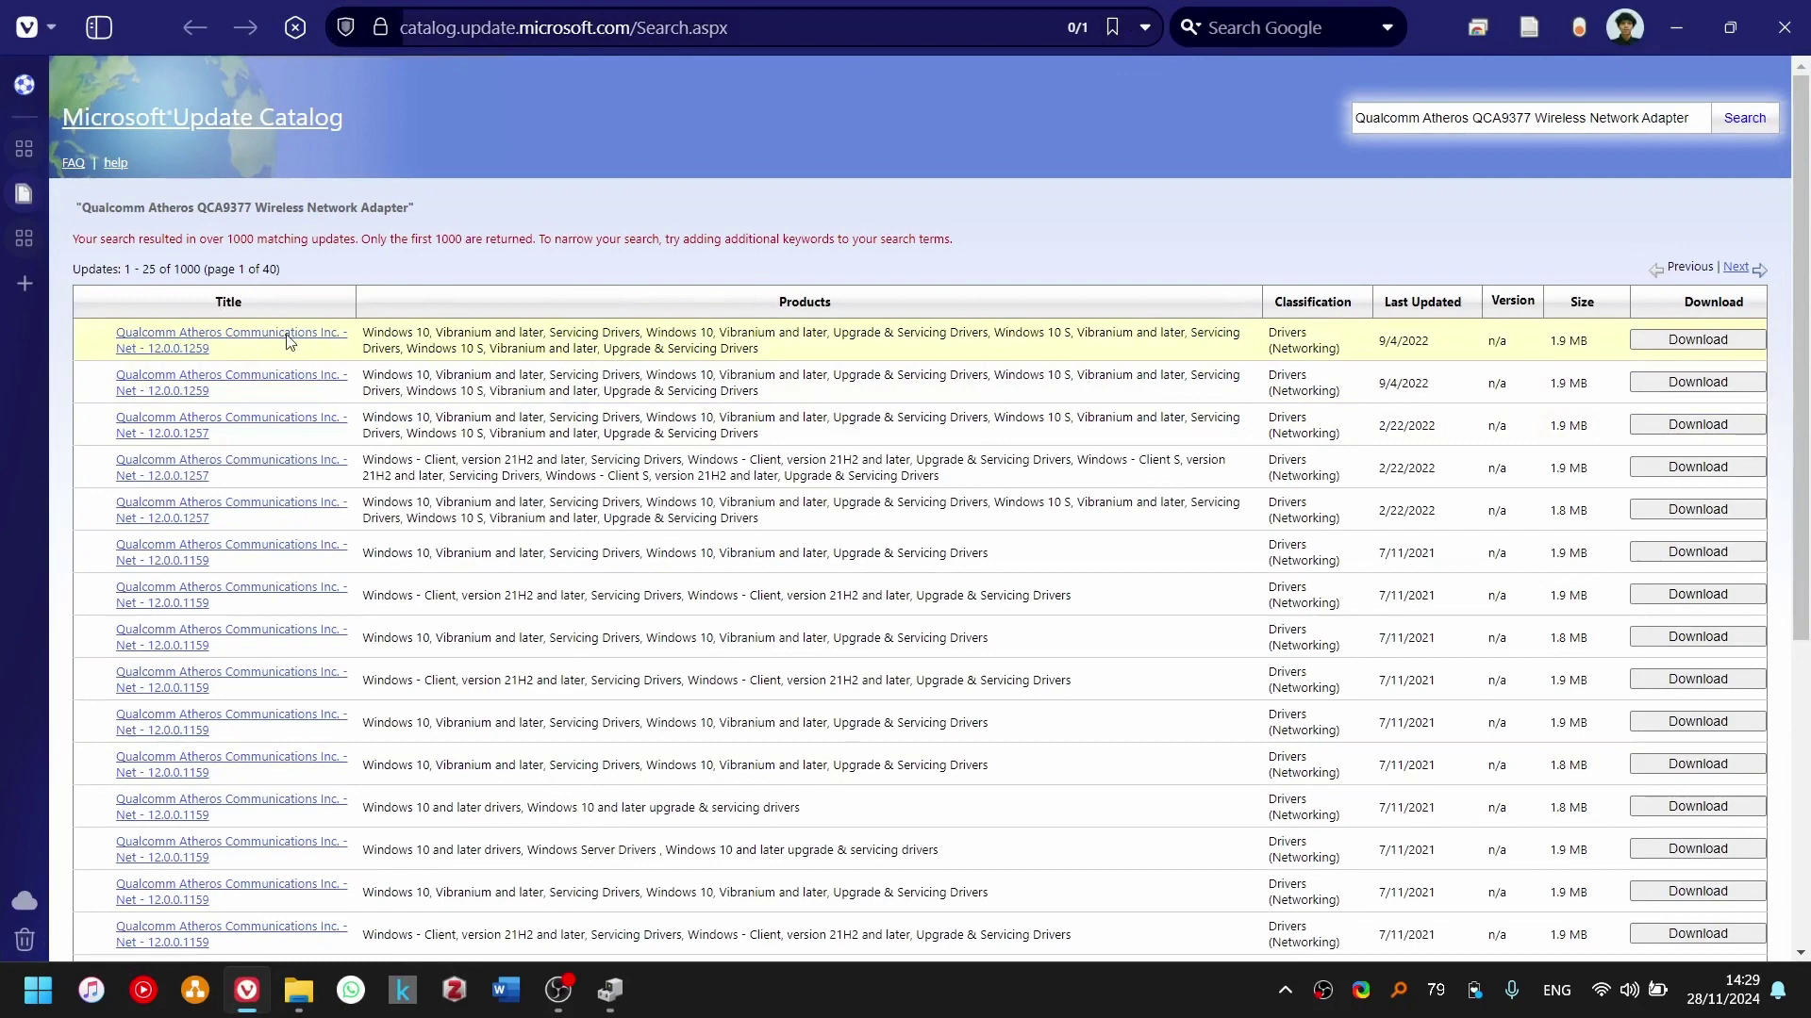
triple_click(815, 347)
click(200, 357)
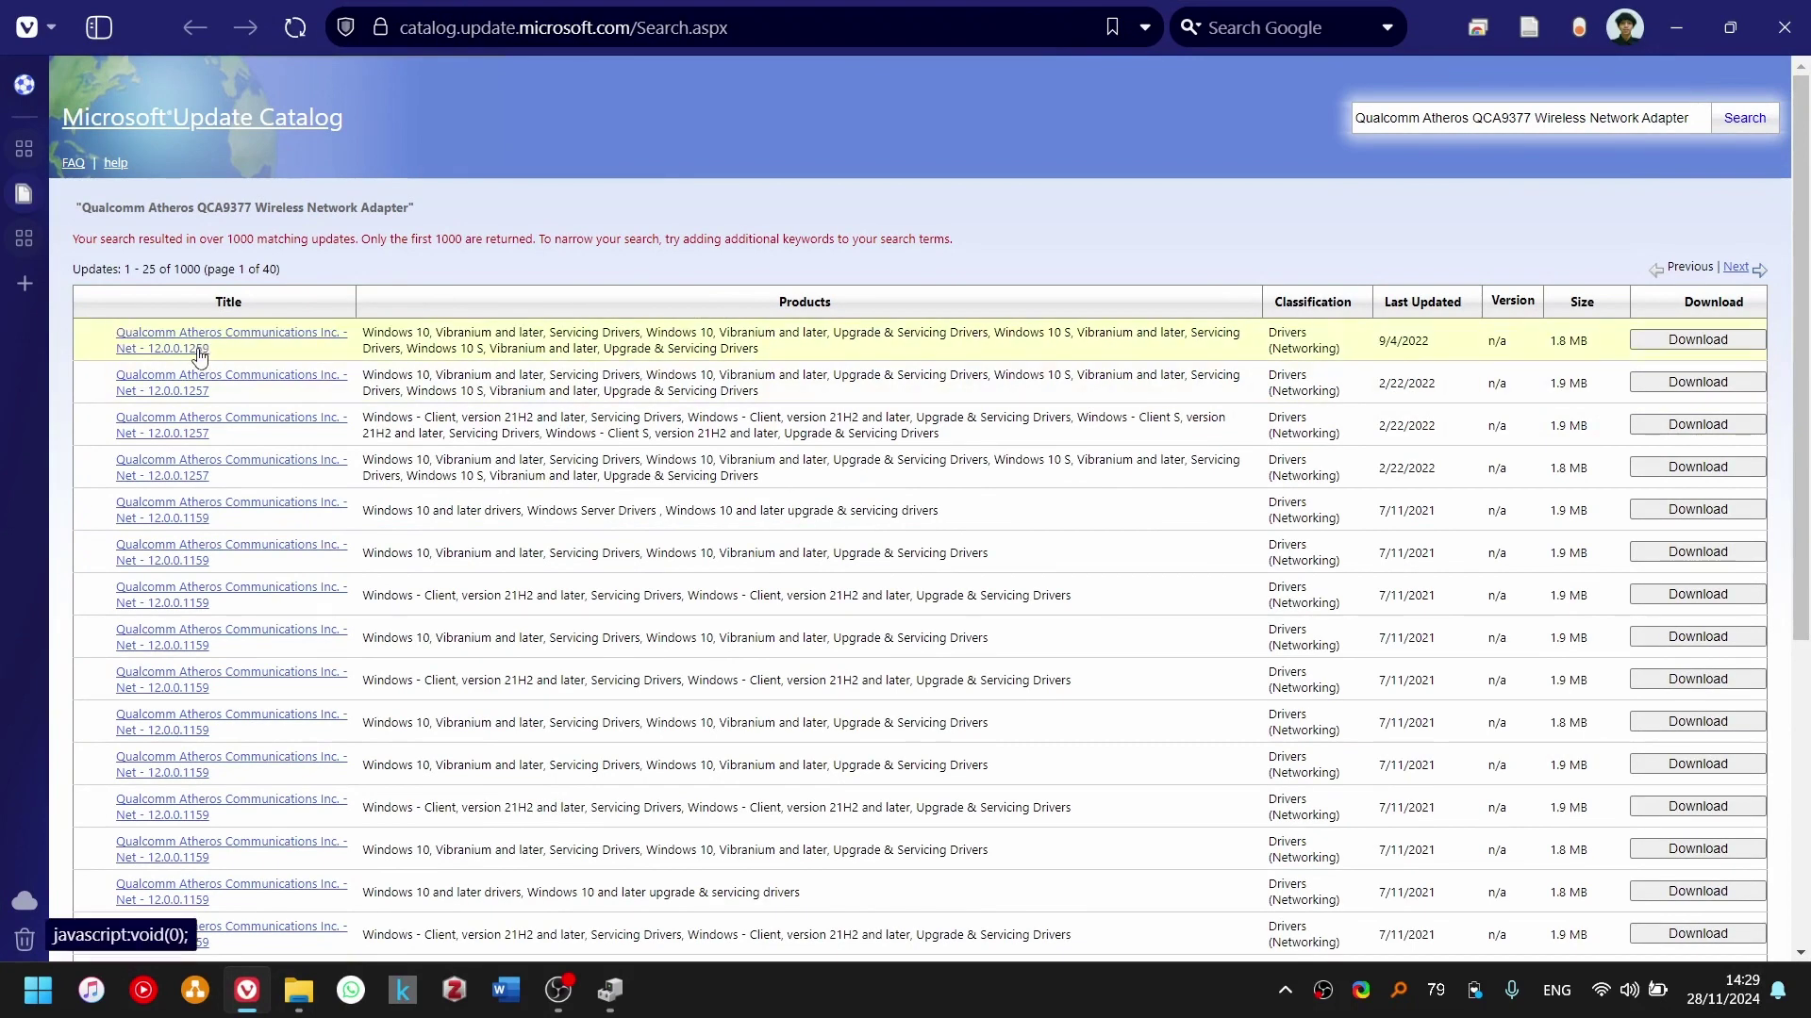
click(1684, 347)
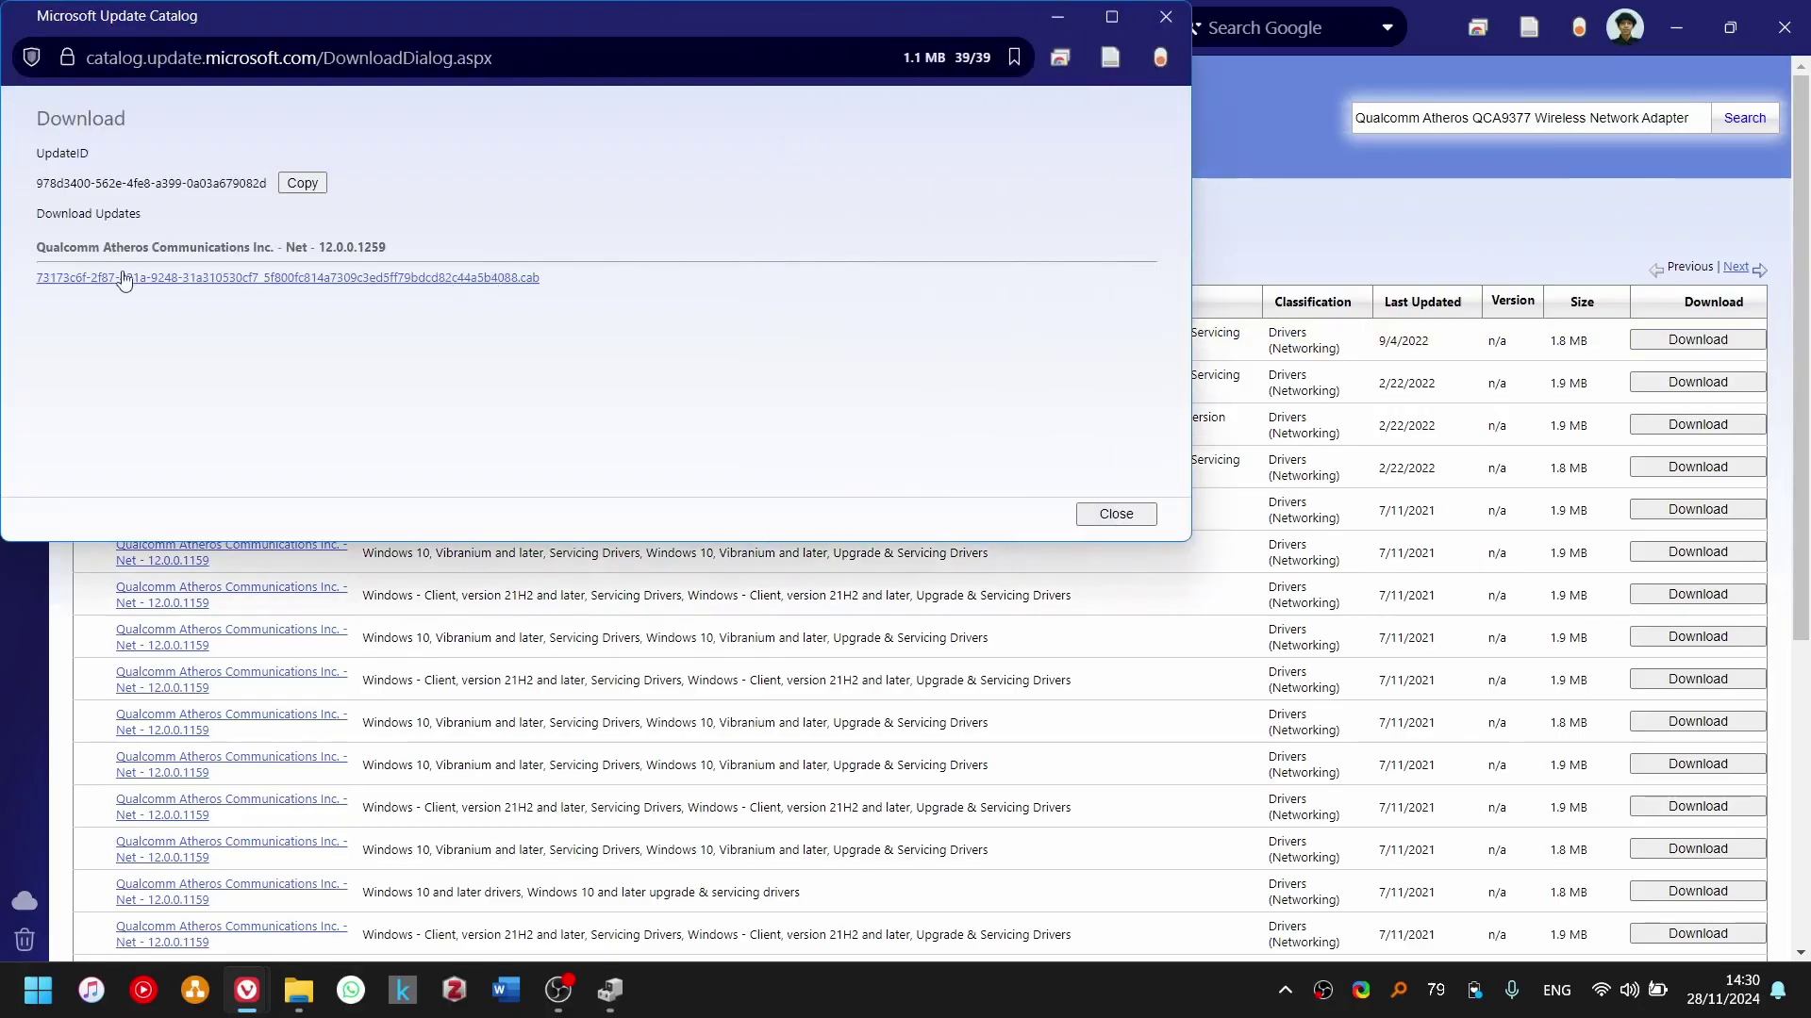
drag(341, 27, 684, 223)
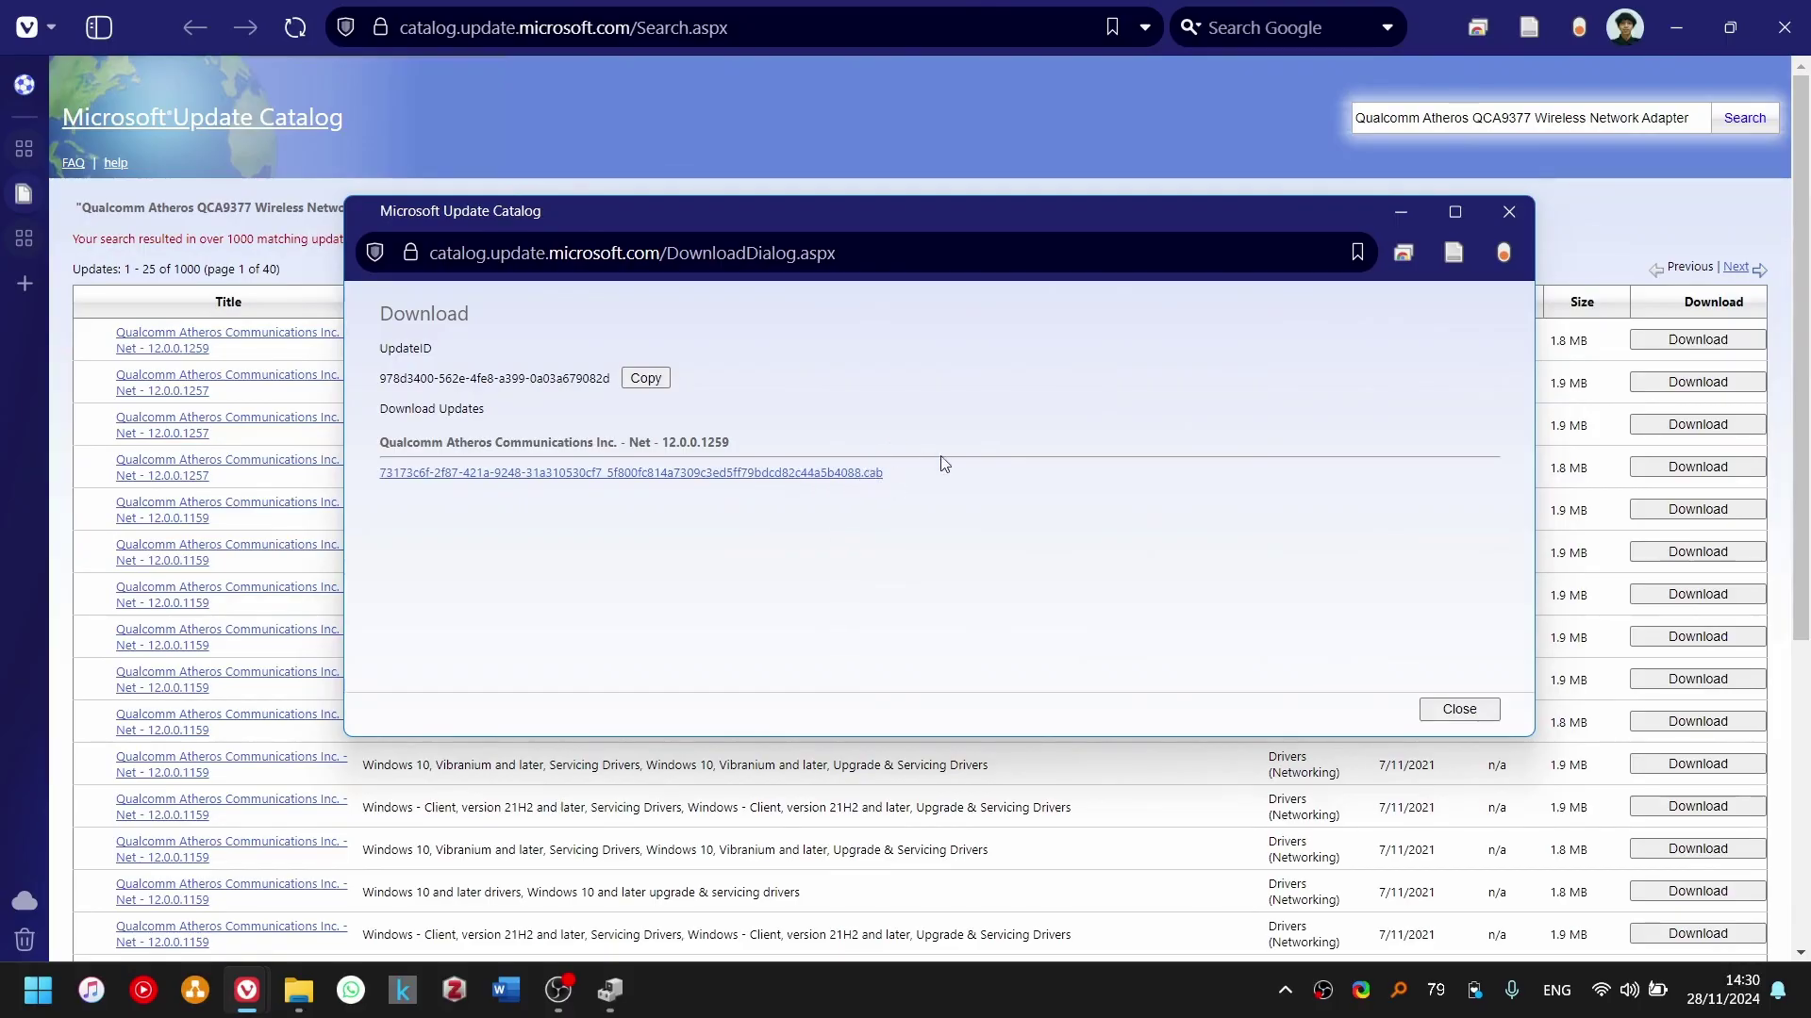
click(1459, 709)
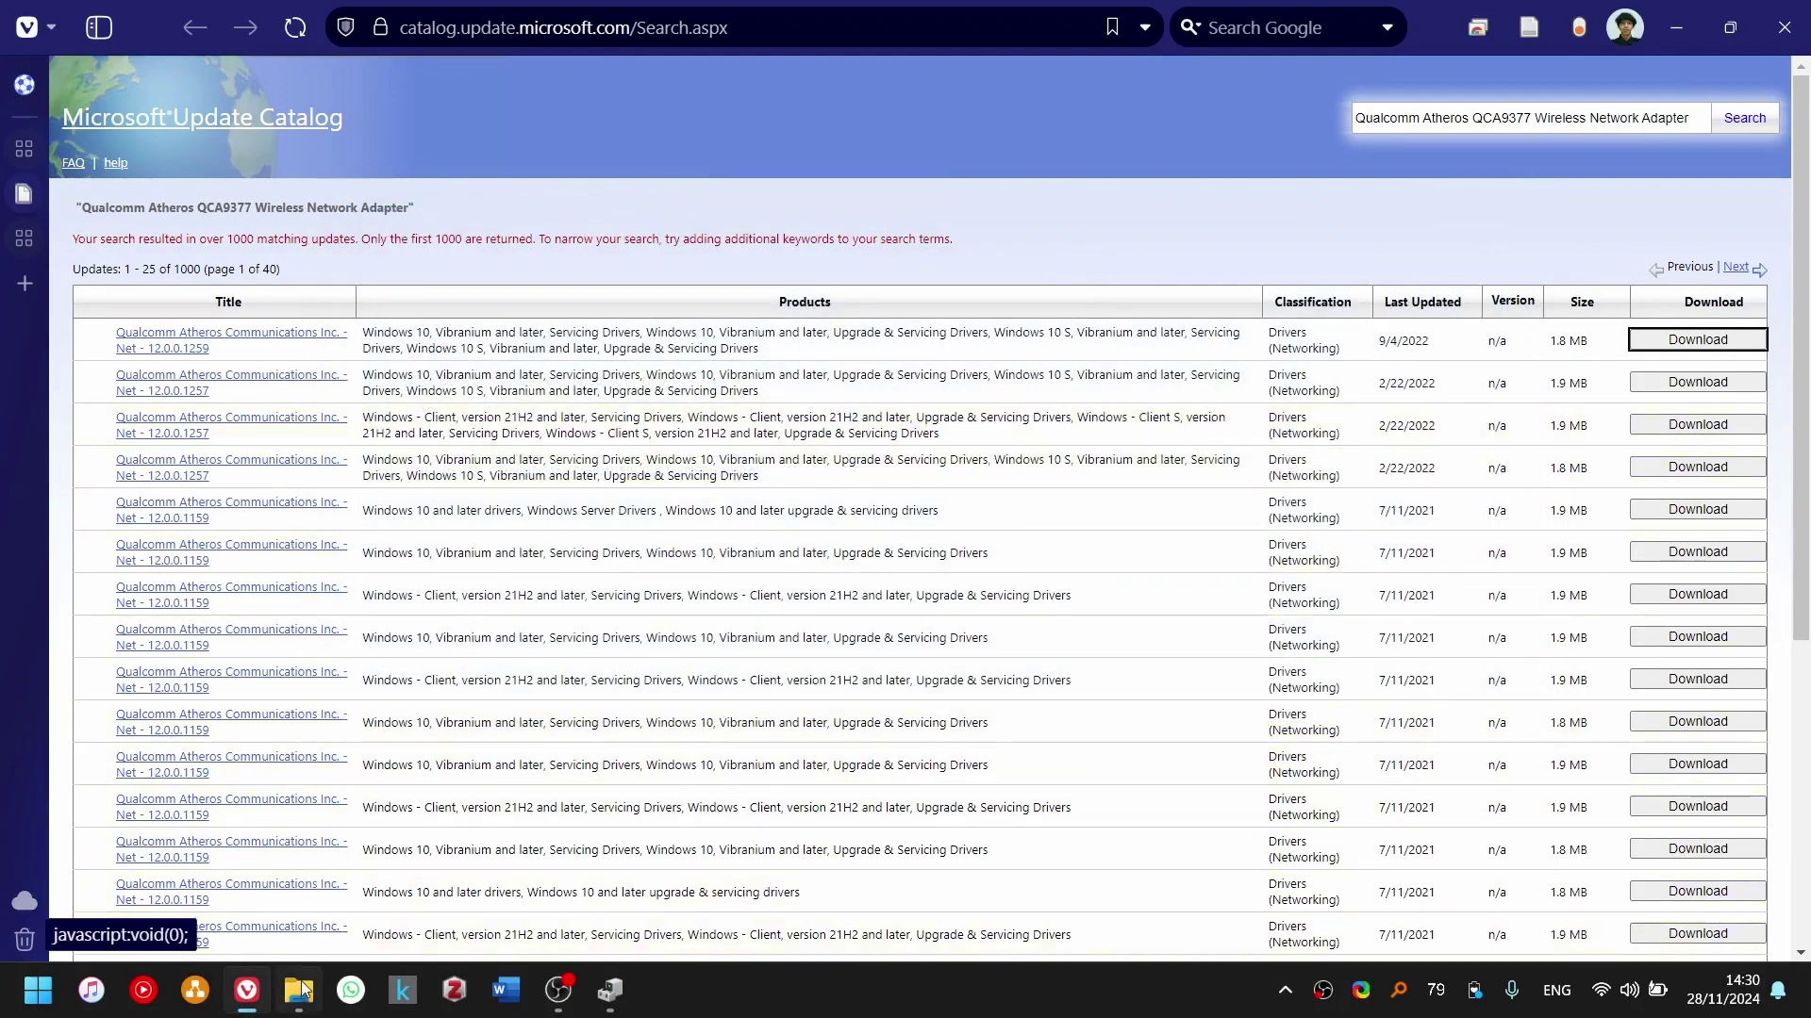
Extract the downloaded .cab driver package into a folder in Downloads
mouse_move(299, 991)
click(304, 849)
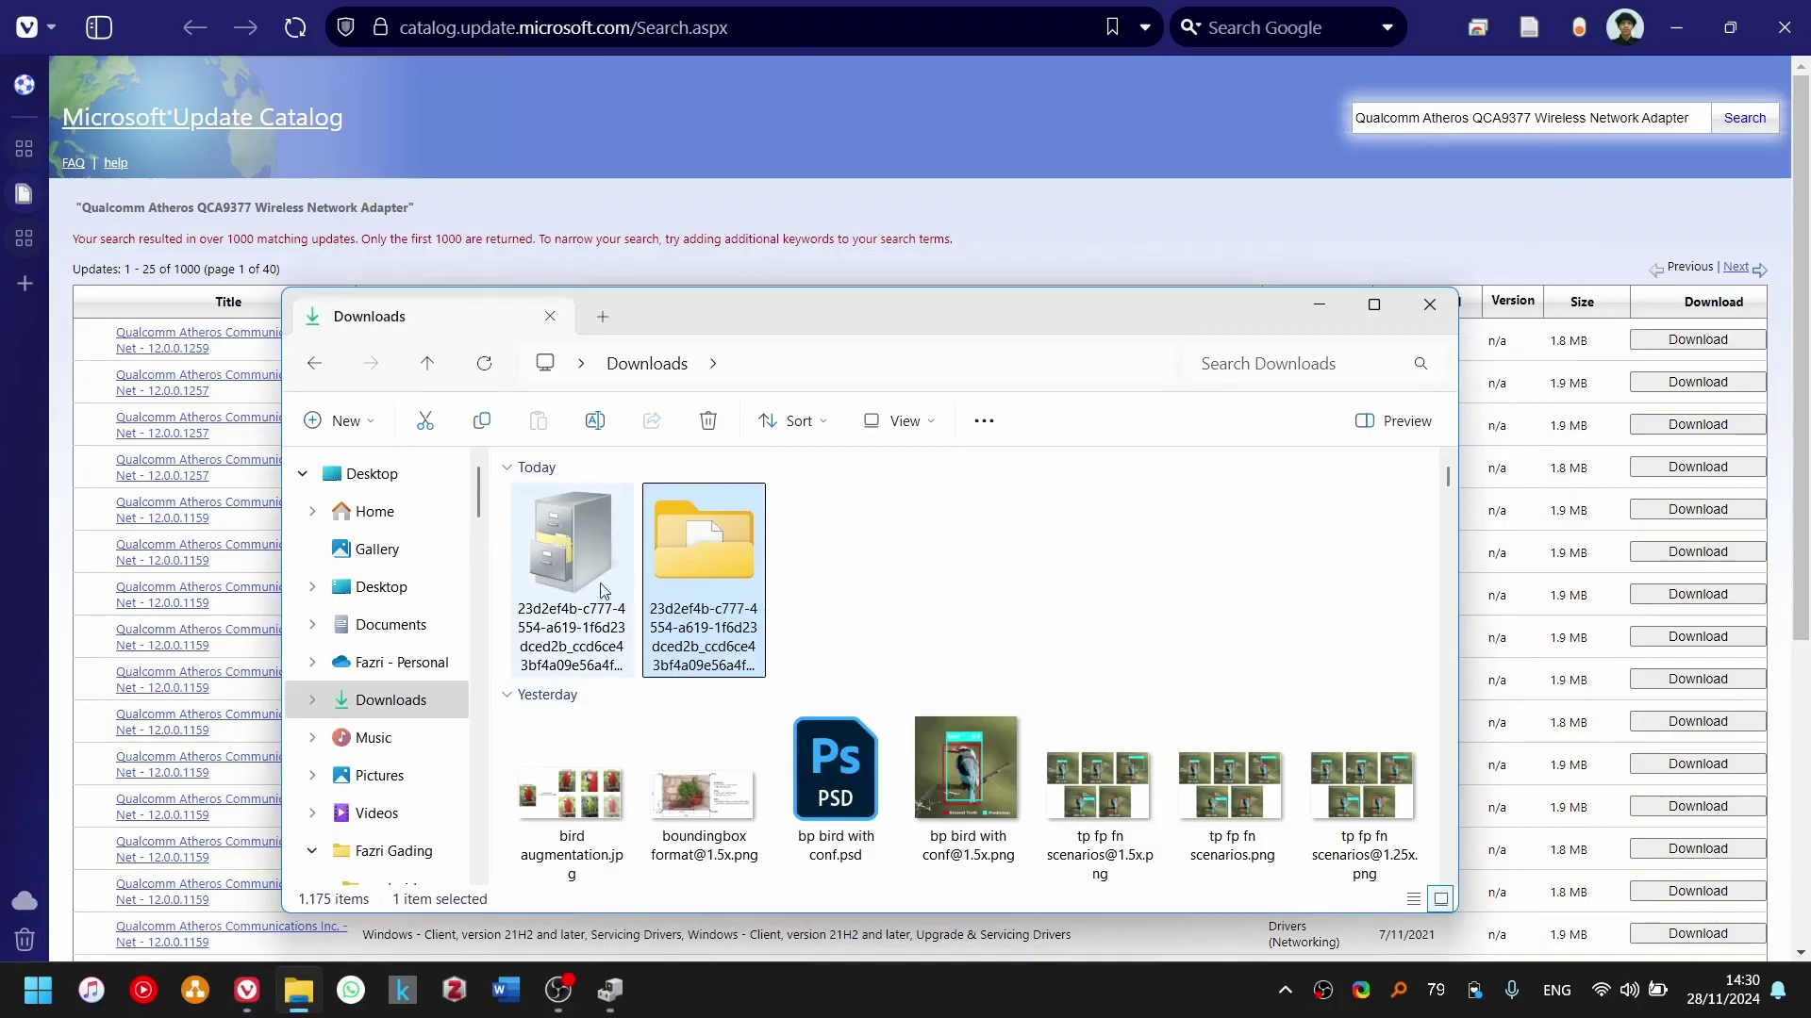
double_click(572, 563)
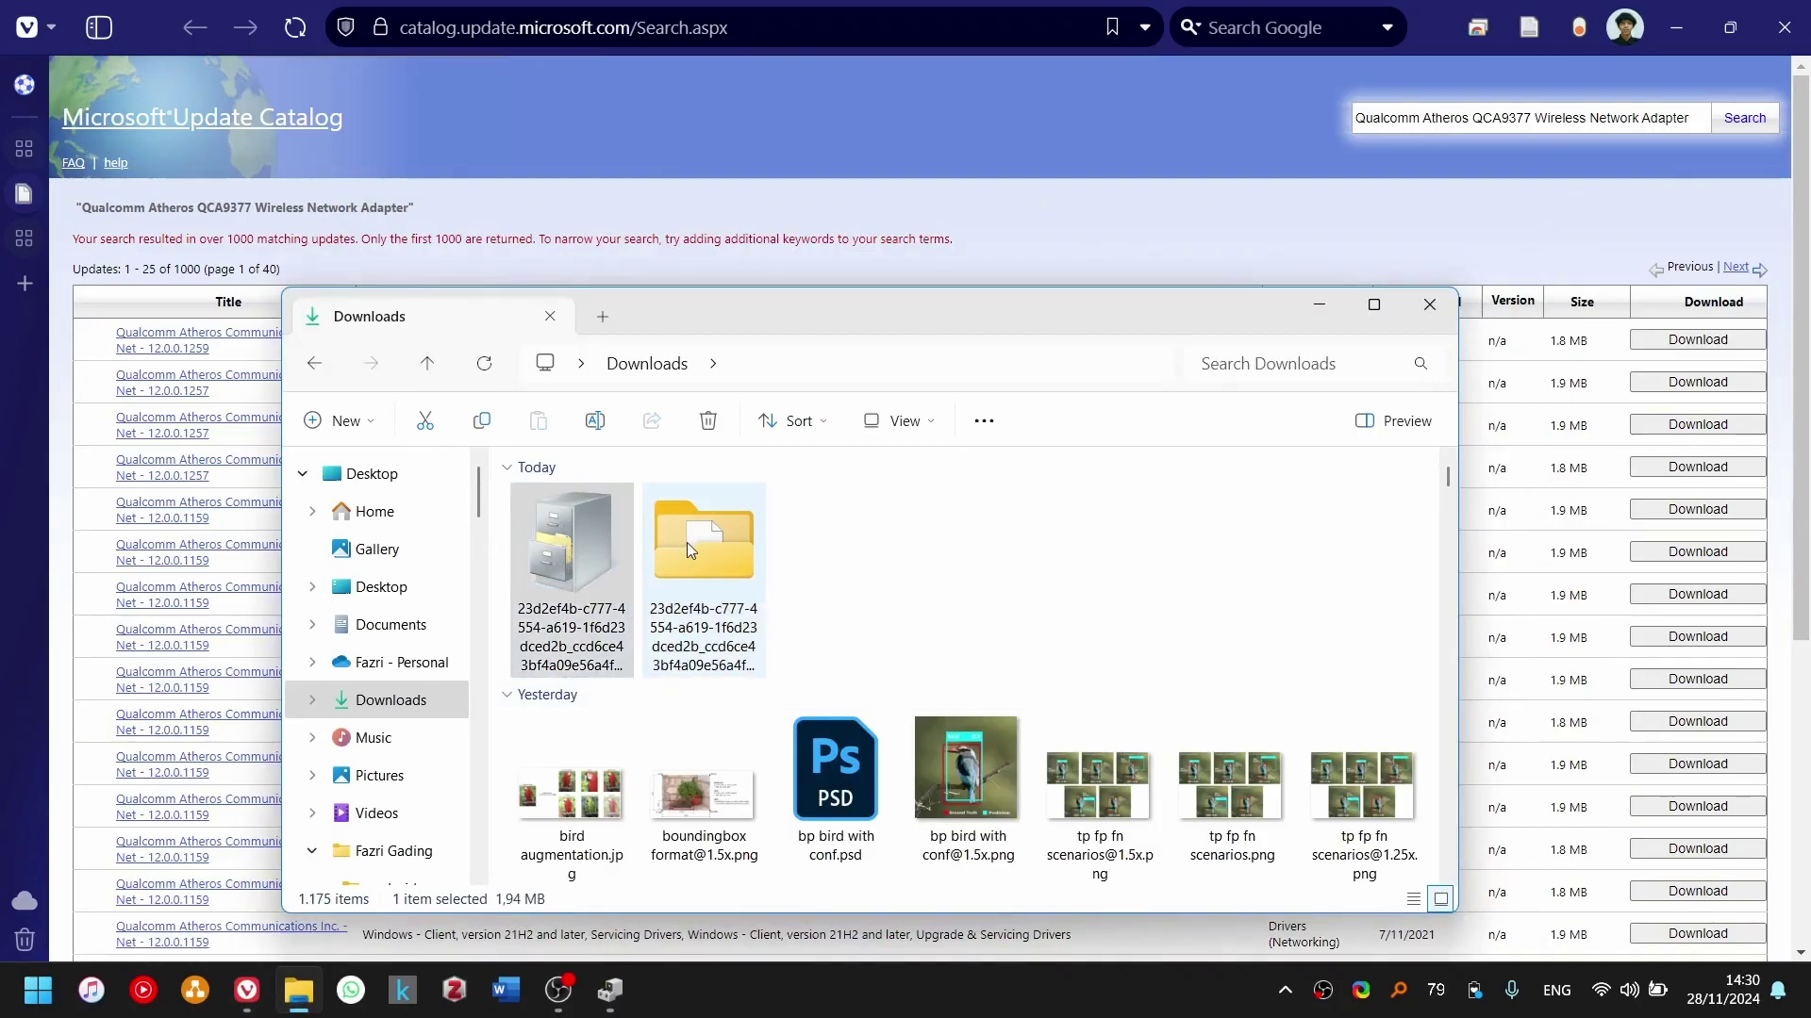
right_click(774, 608)
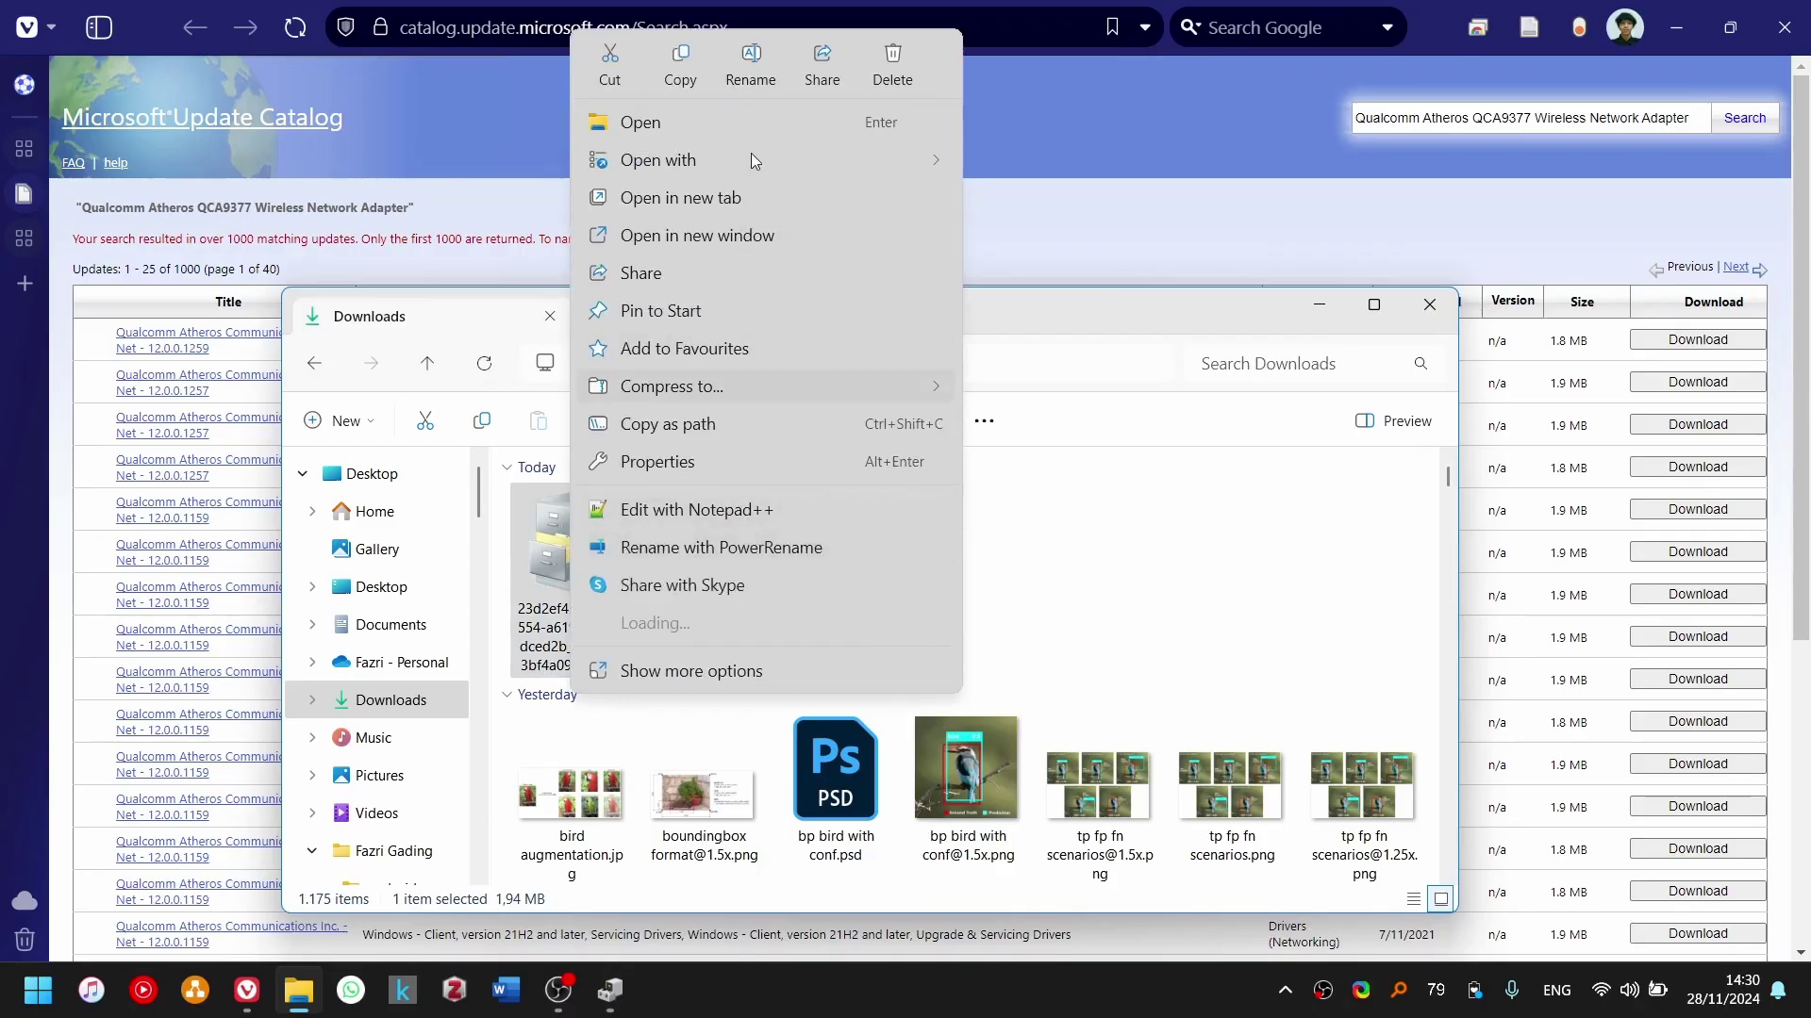
mouse_move(650, 623)
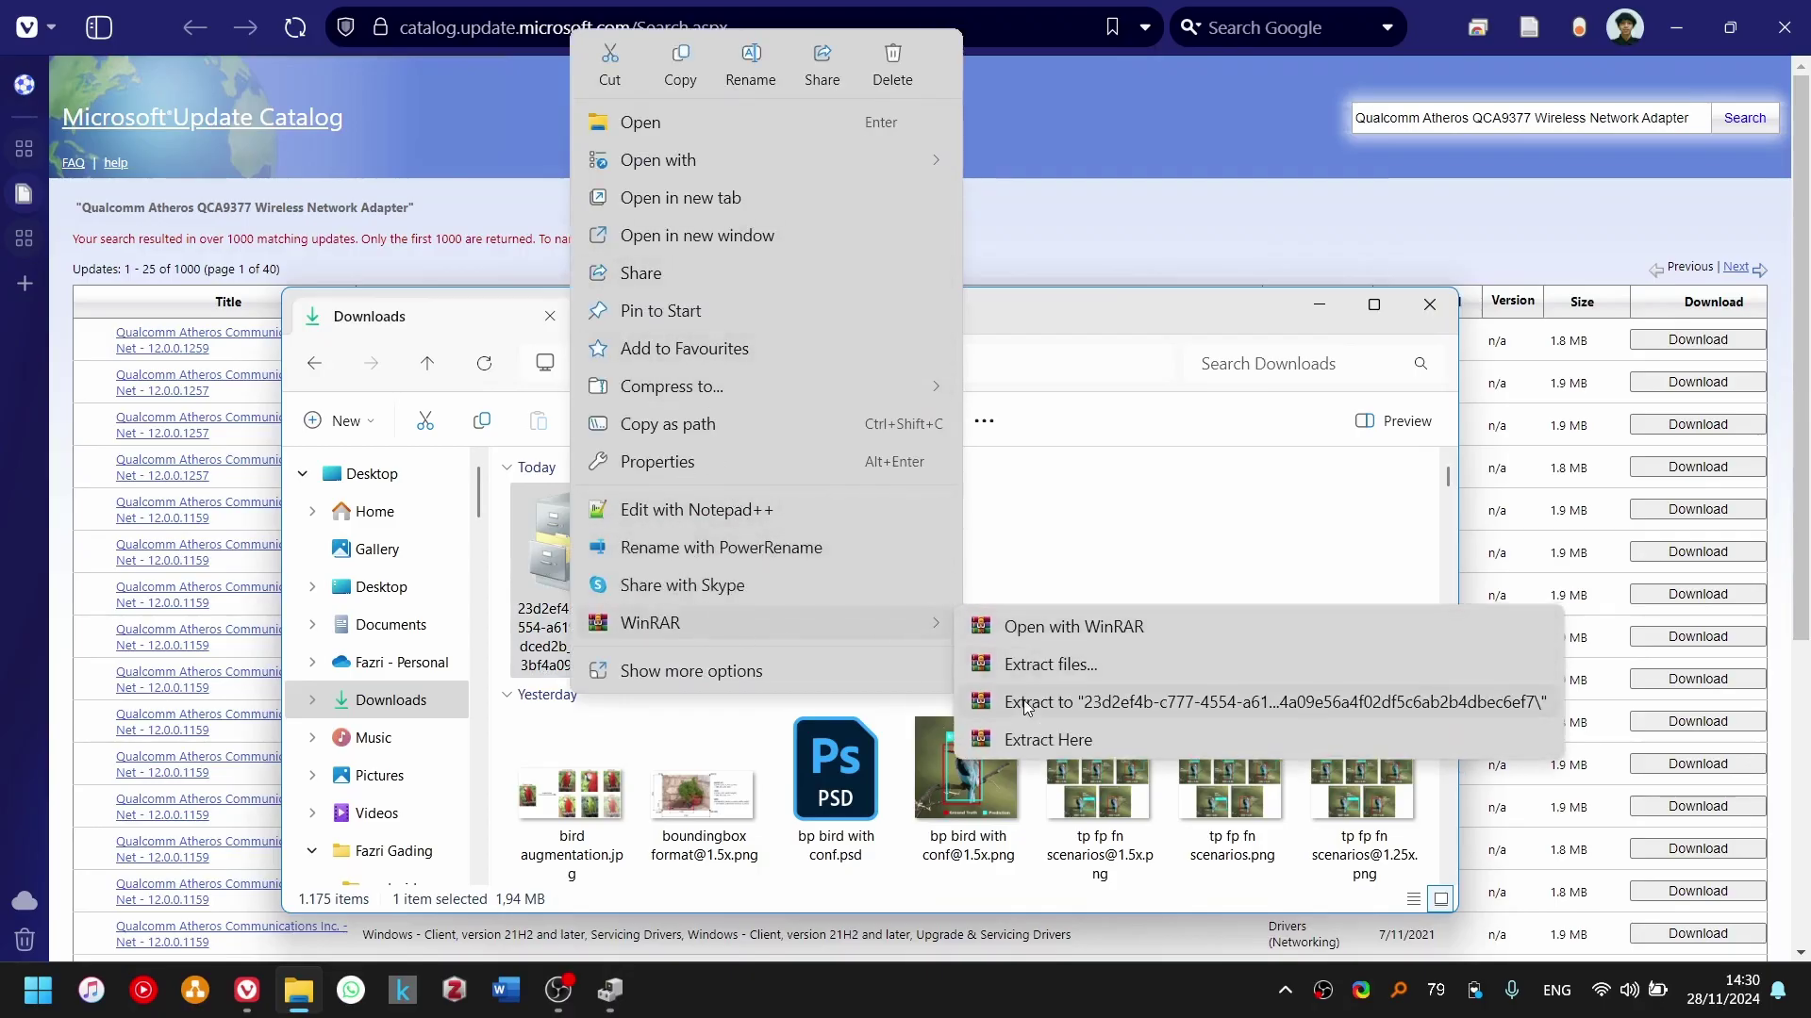
key(shift+F10)
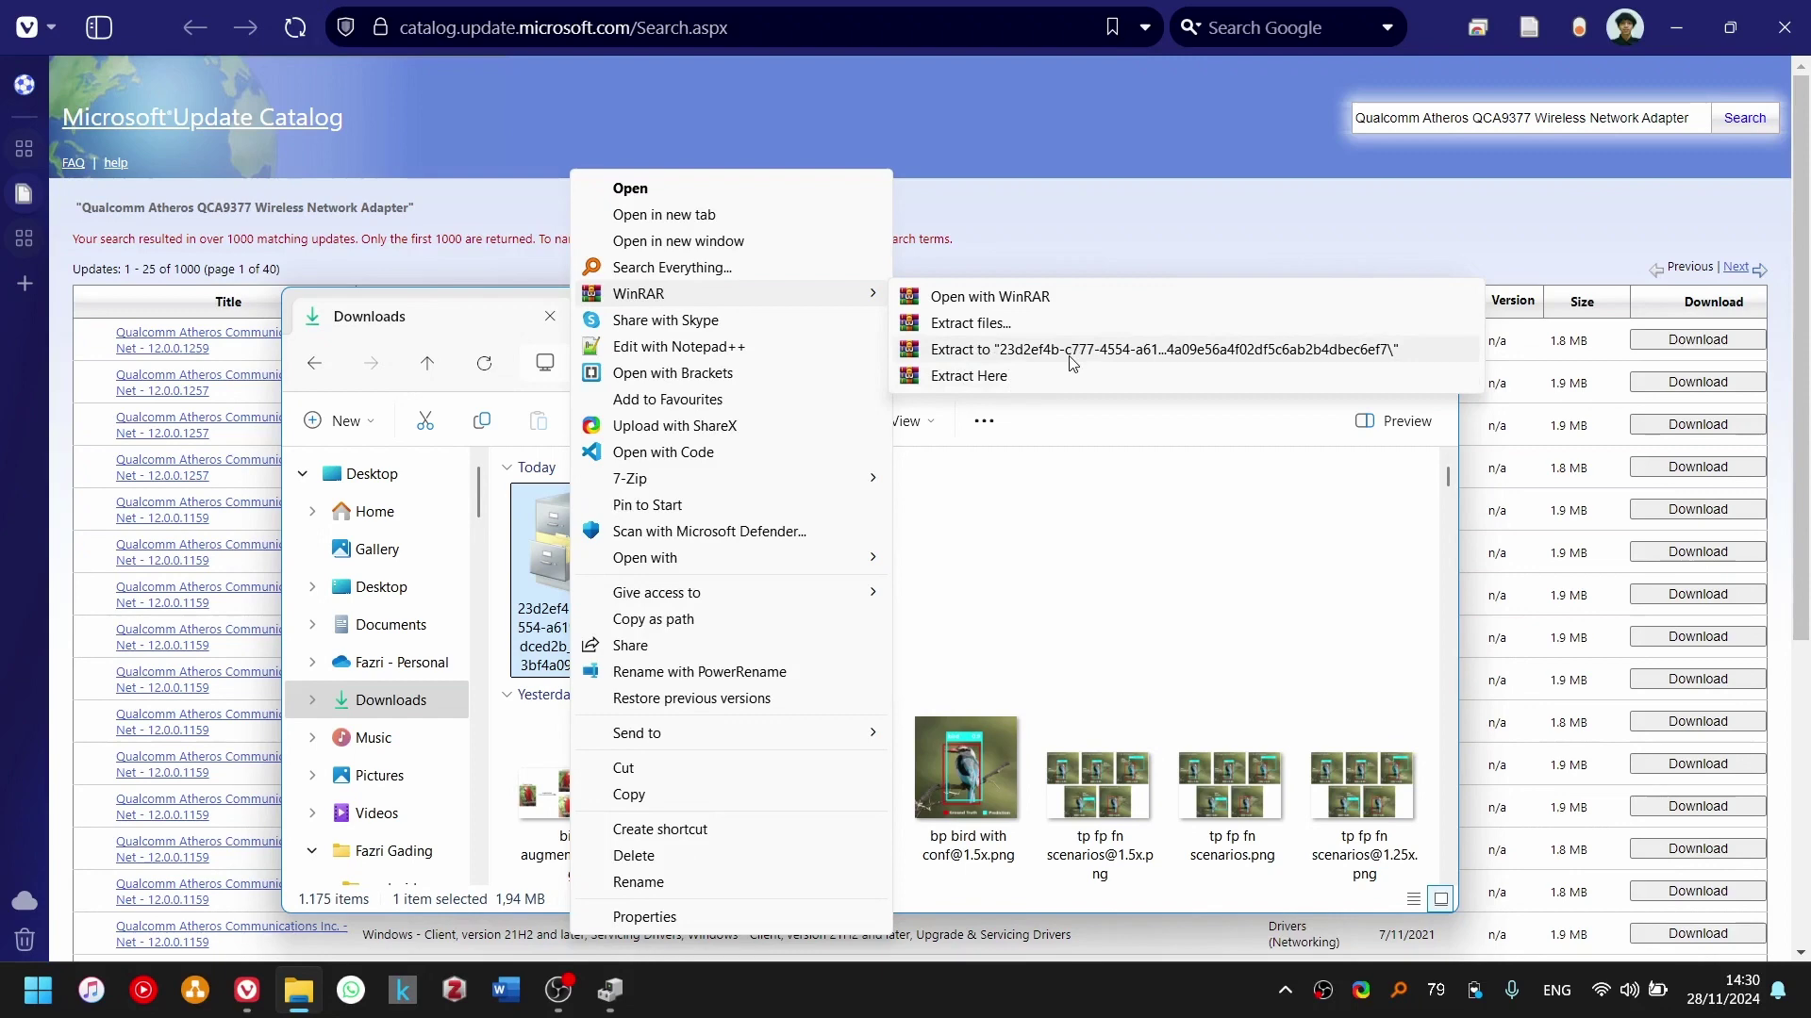
click(1071, 352)
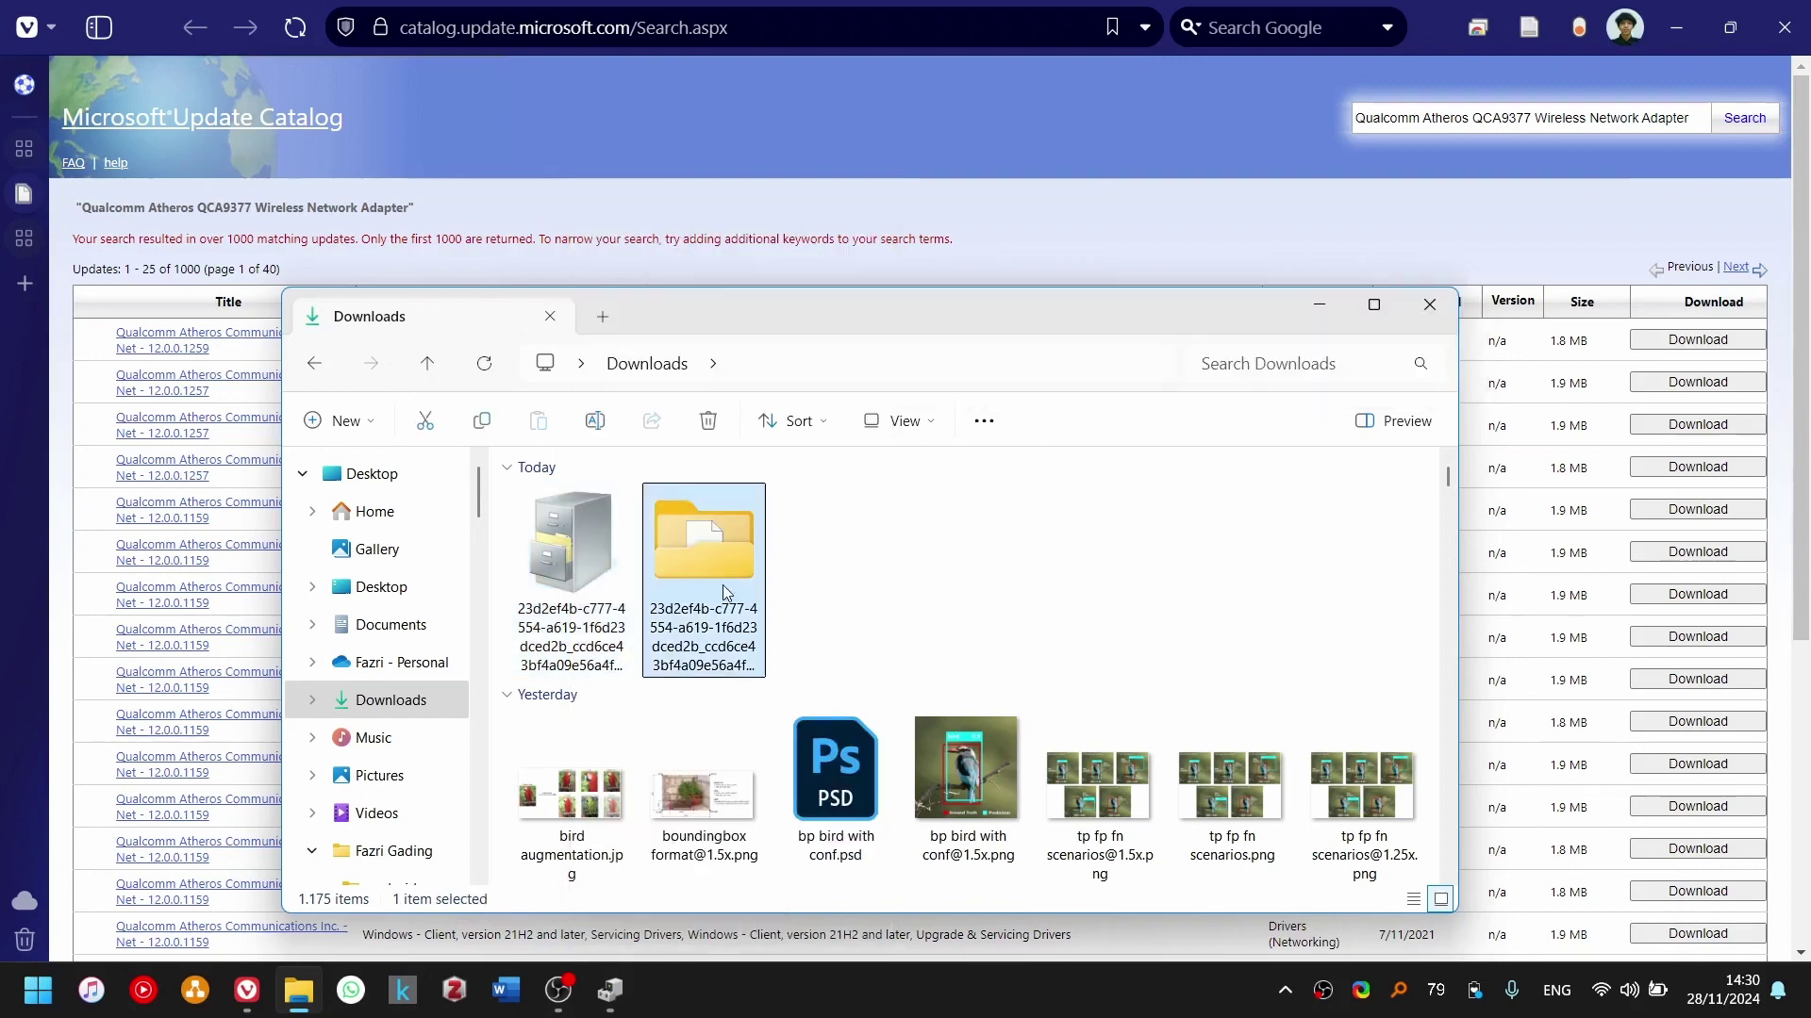
Return to Device Manager to view the Qualcomm adapter again
click(297, 988)
click(605, 988)
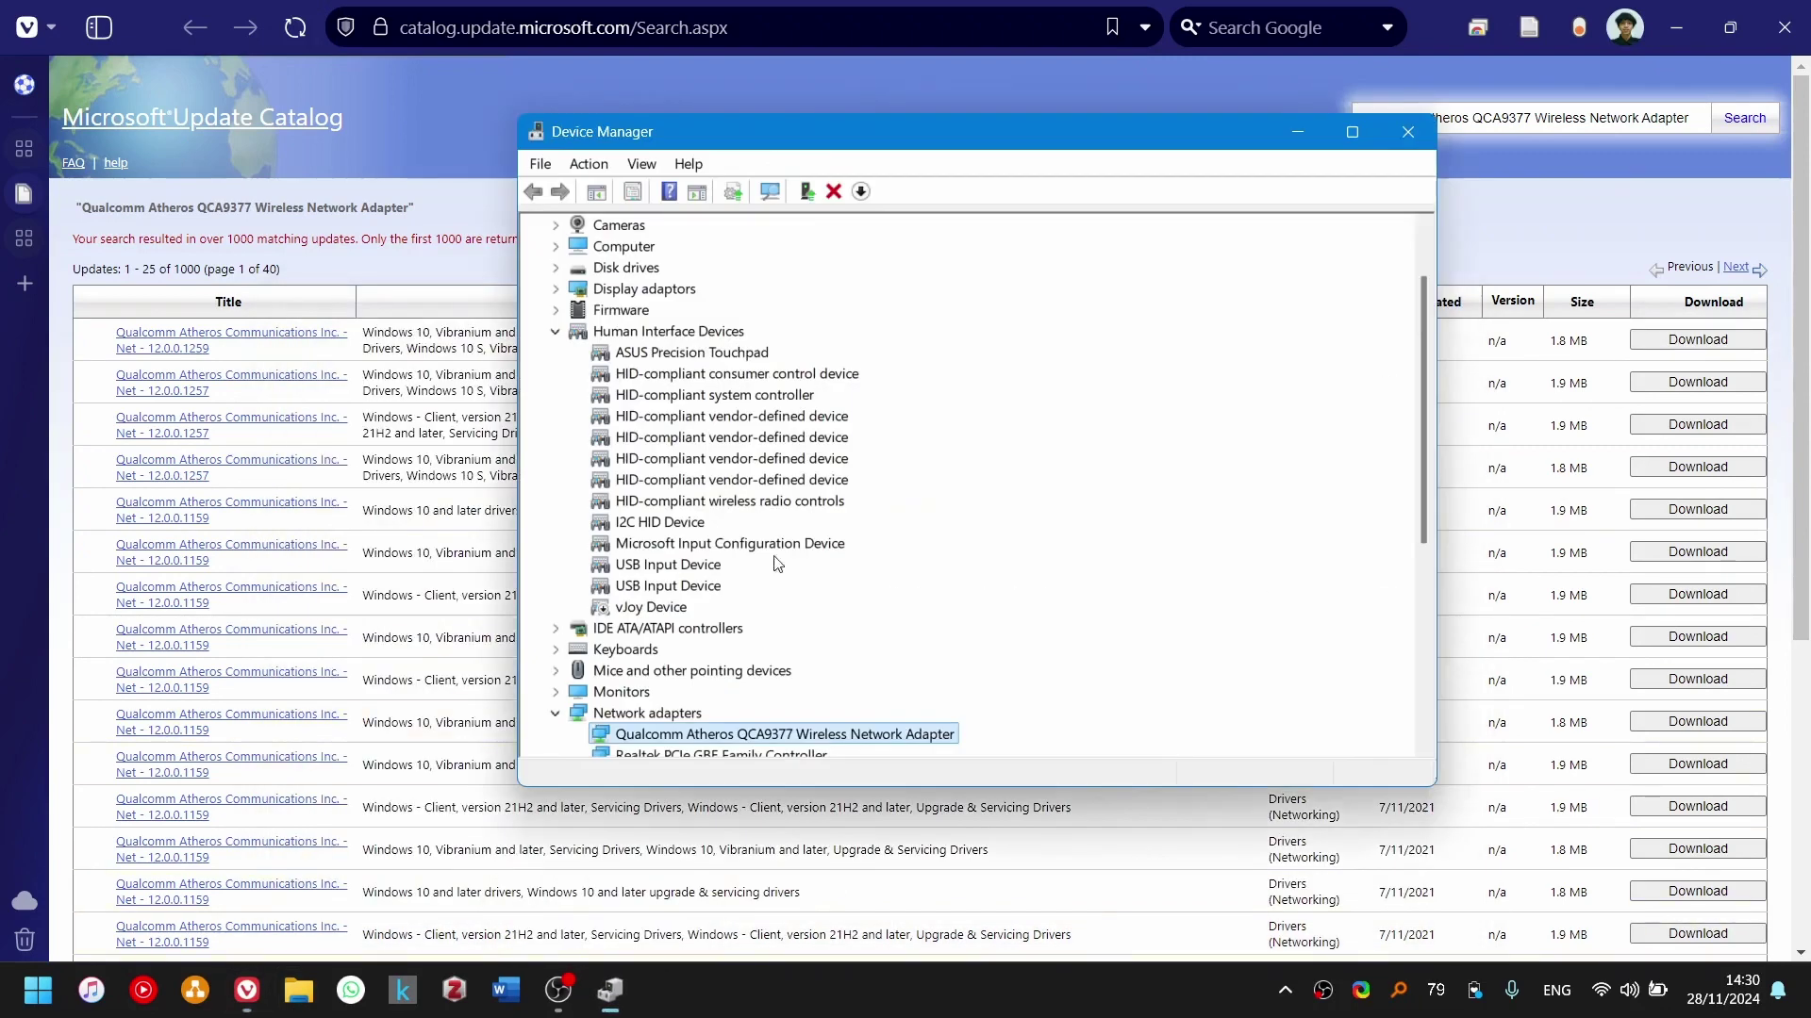
scroll(778, 566, down, 1)
scroll(687, 618, down, 2)
scroll(729, 487, down, 1)
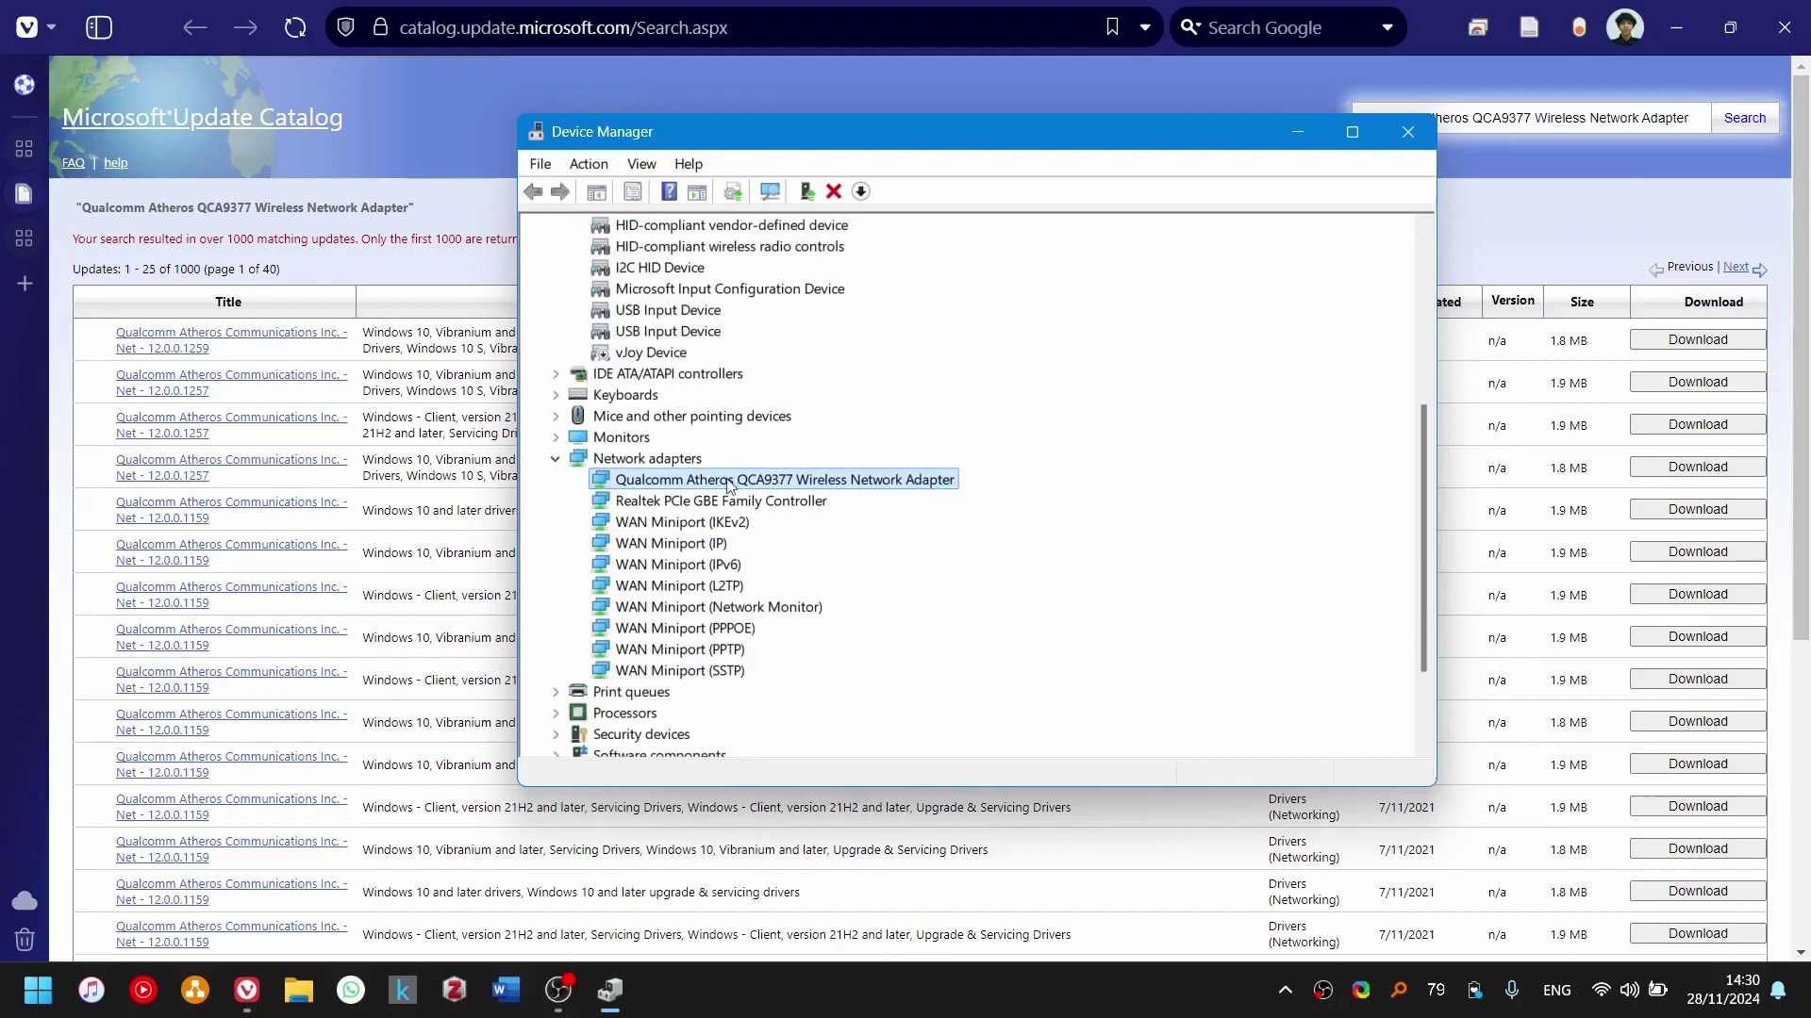
Update the Qualcomm adapter's driver from the extracted Downloads folder, without searching subfolders
double_click(659, 485)
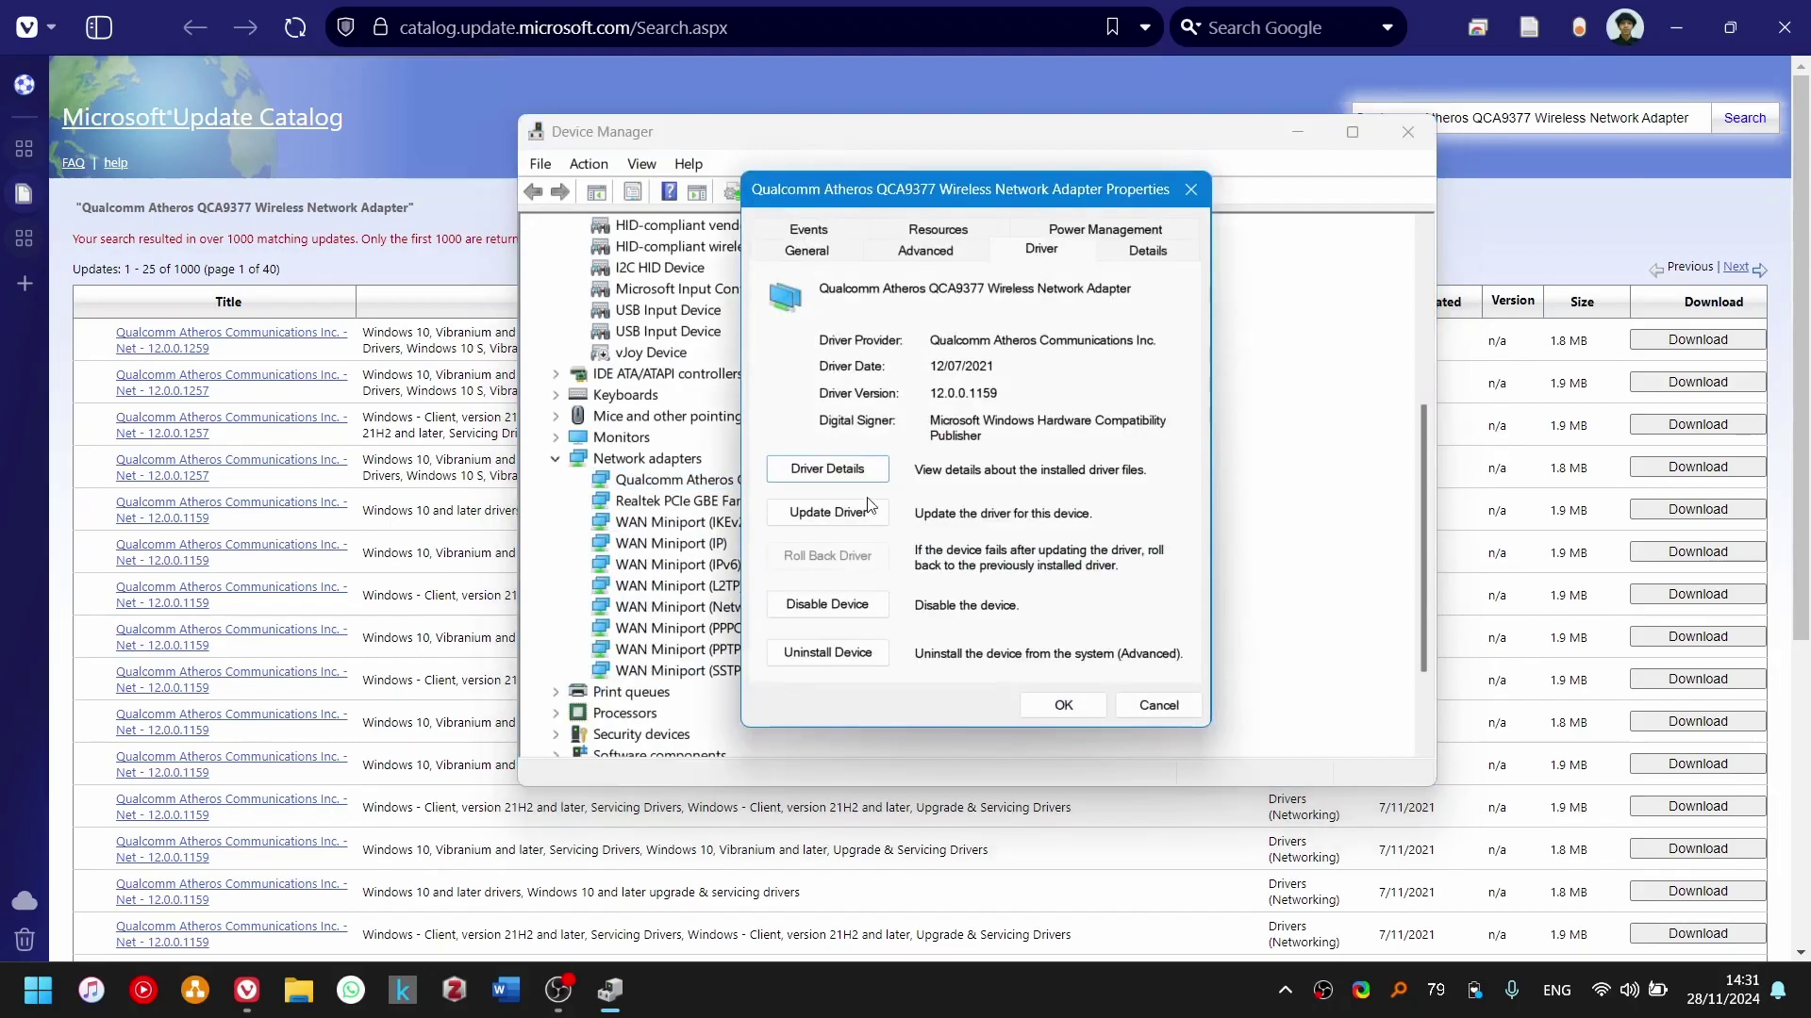
click(827, 513)
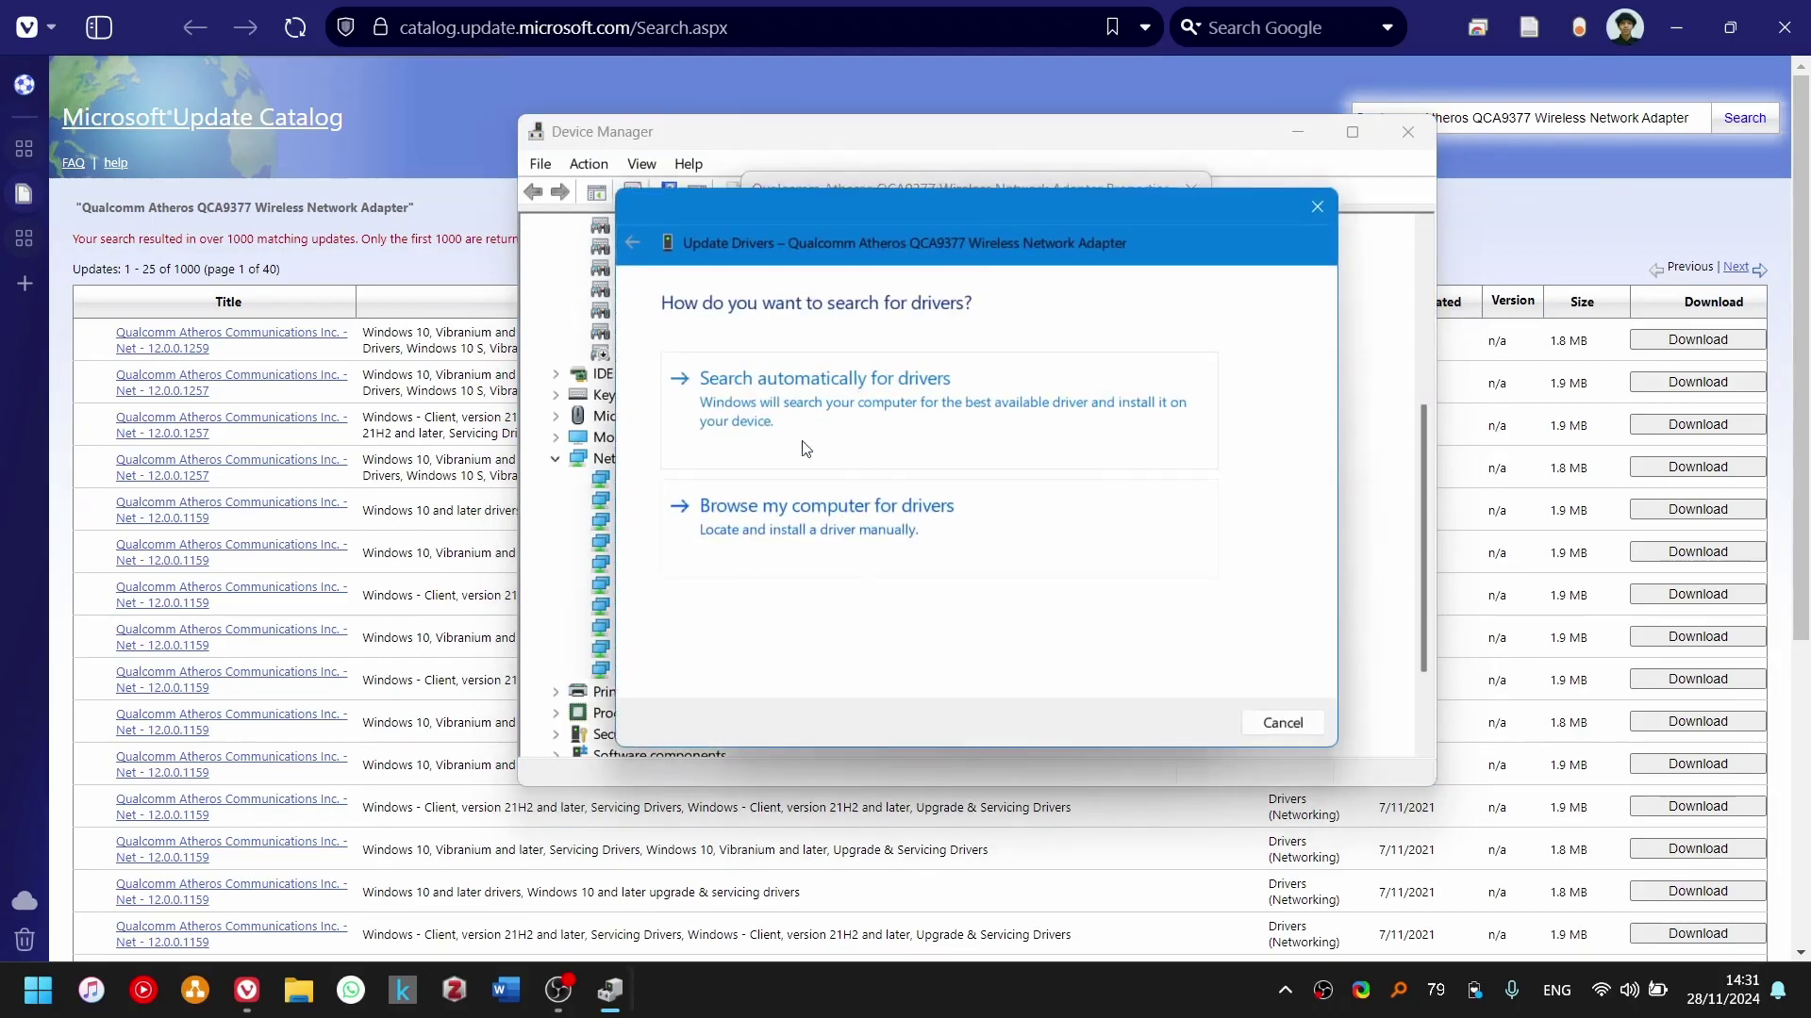
click(852, 523)
click(1139, 403)
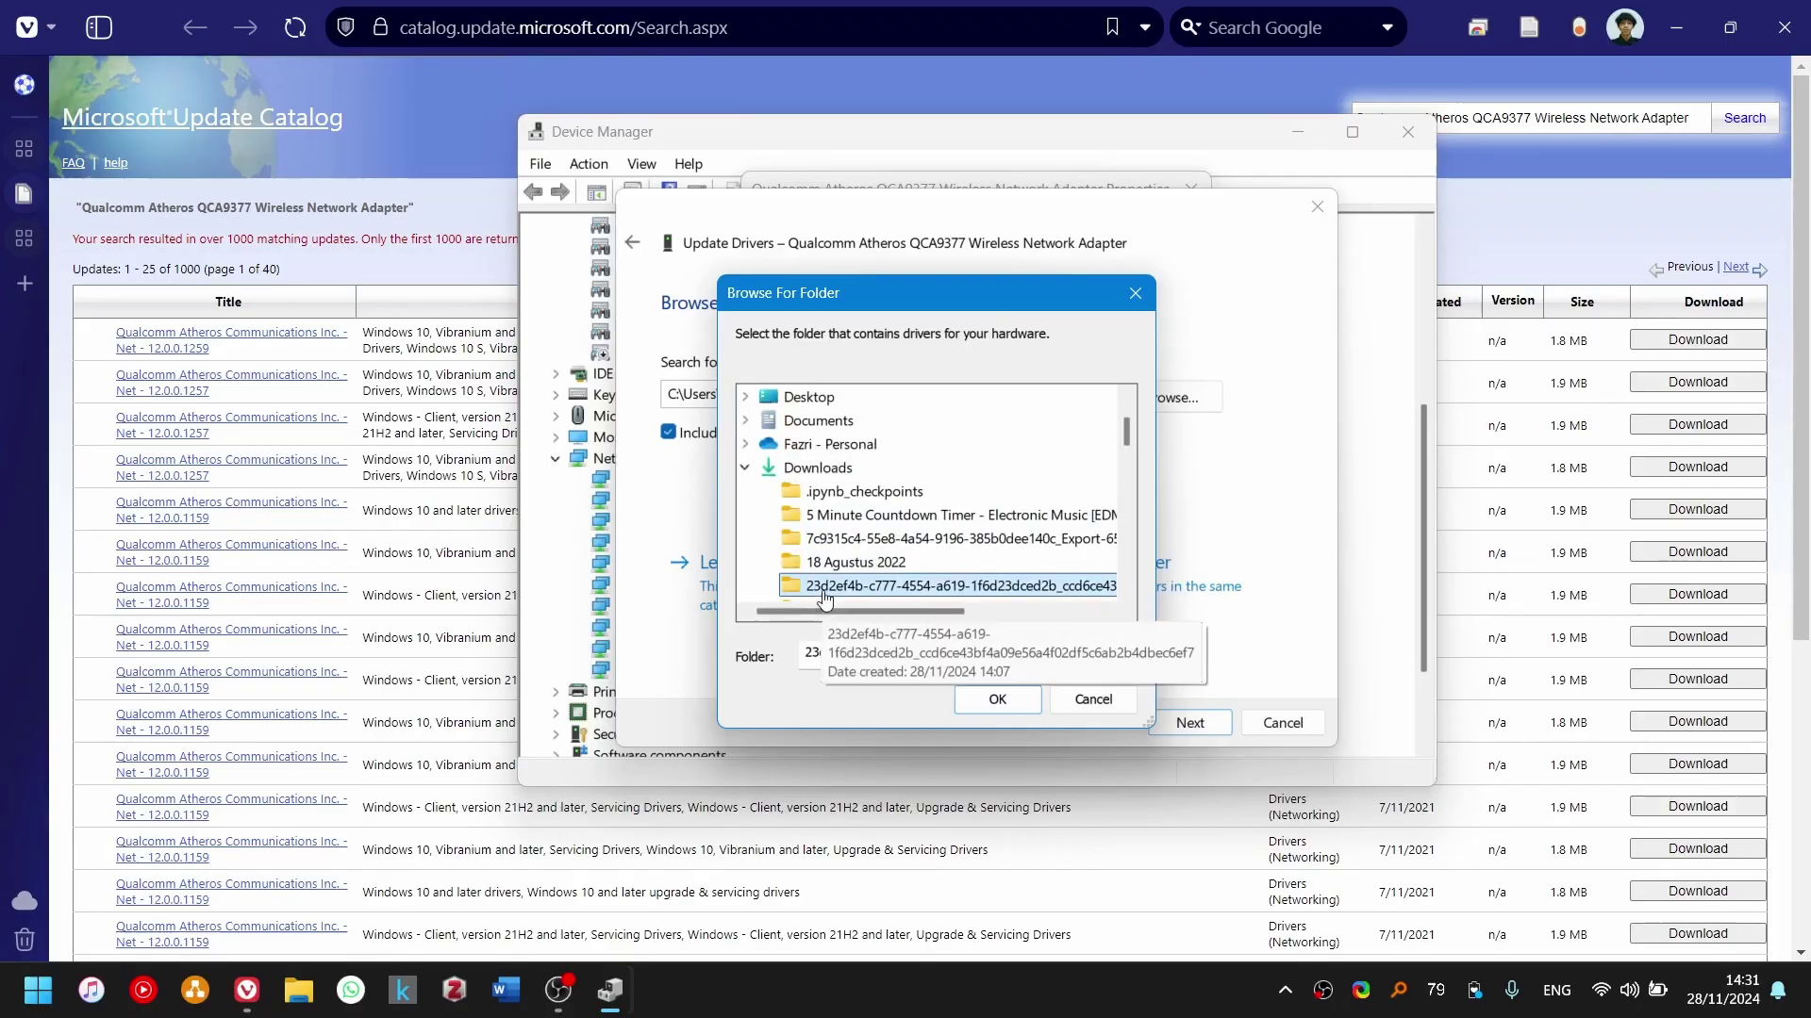
click(998, 700)
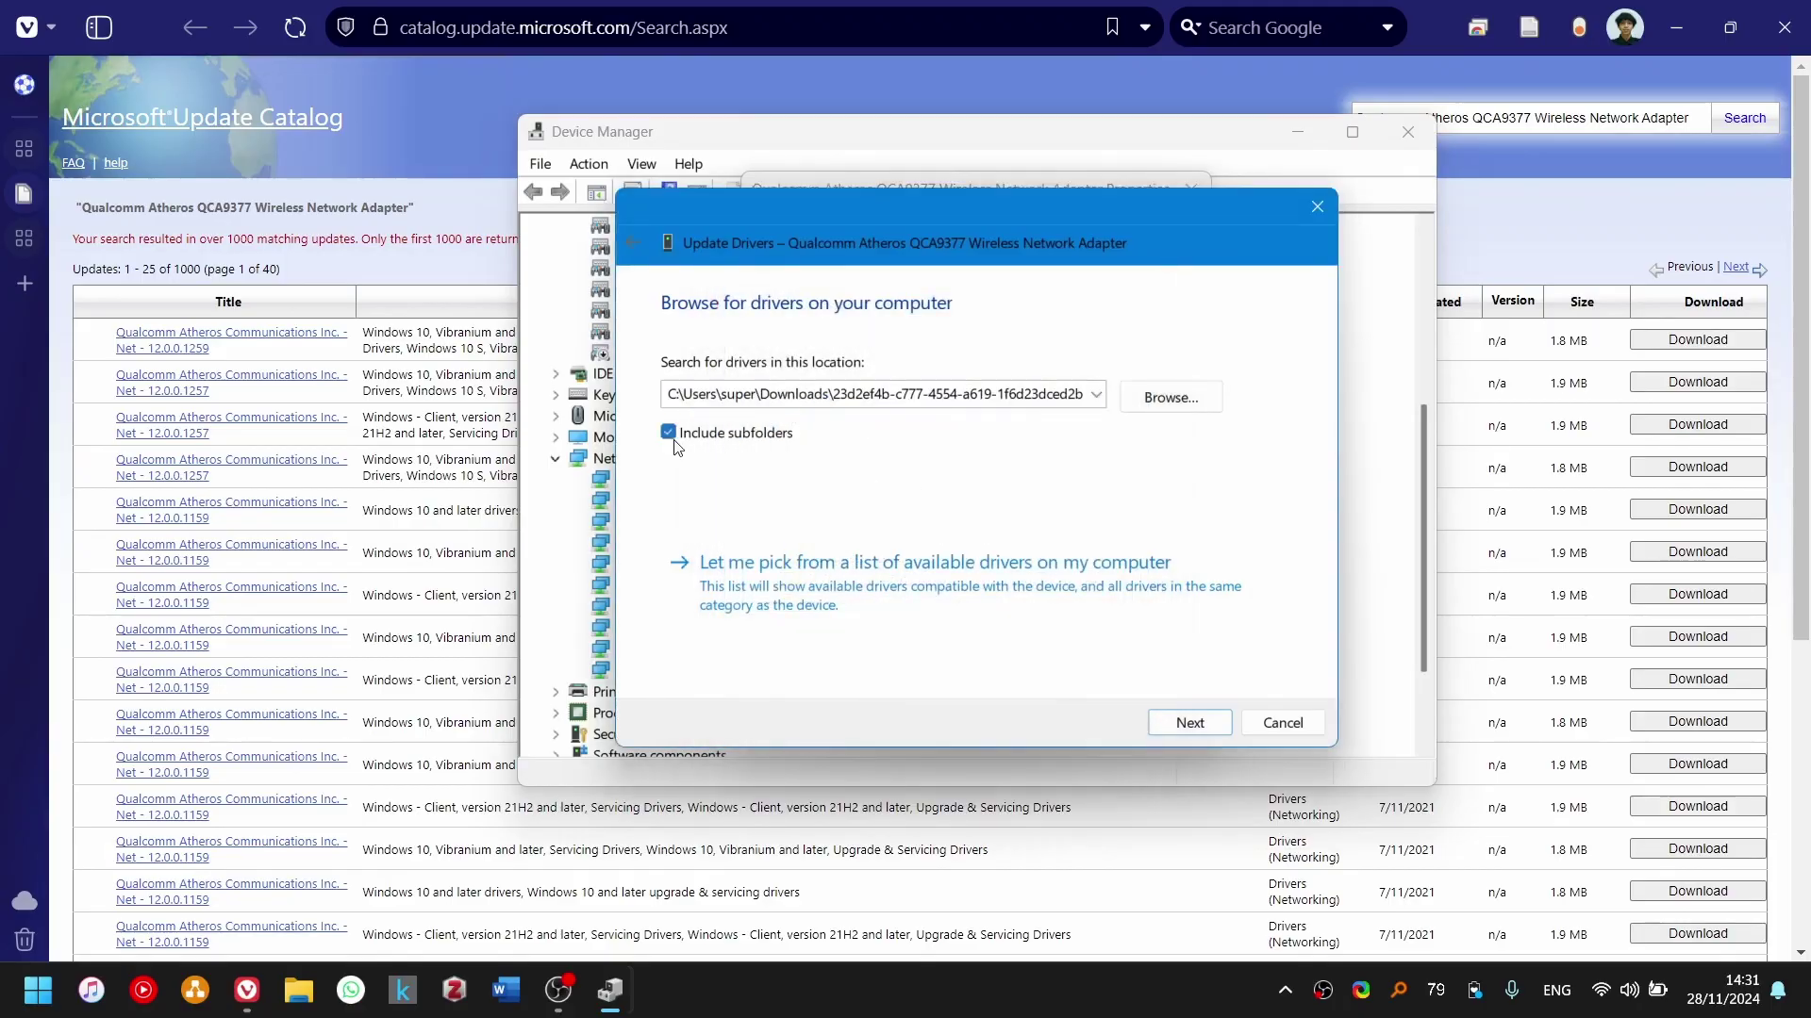
click(673, 440)
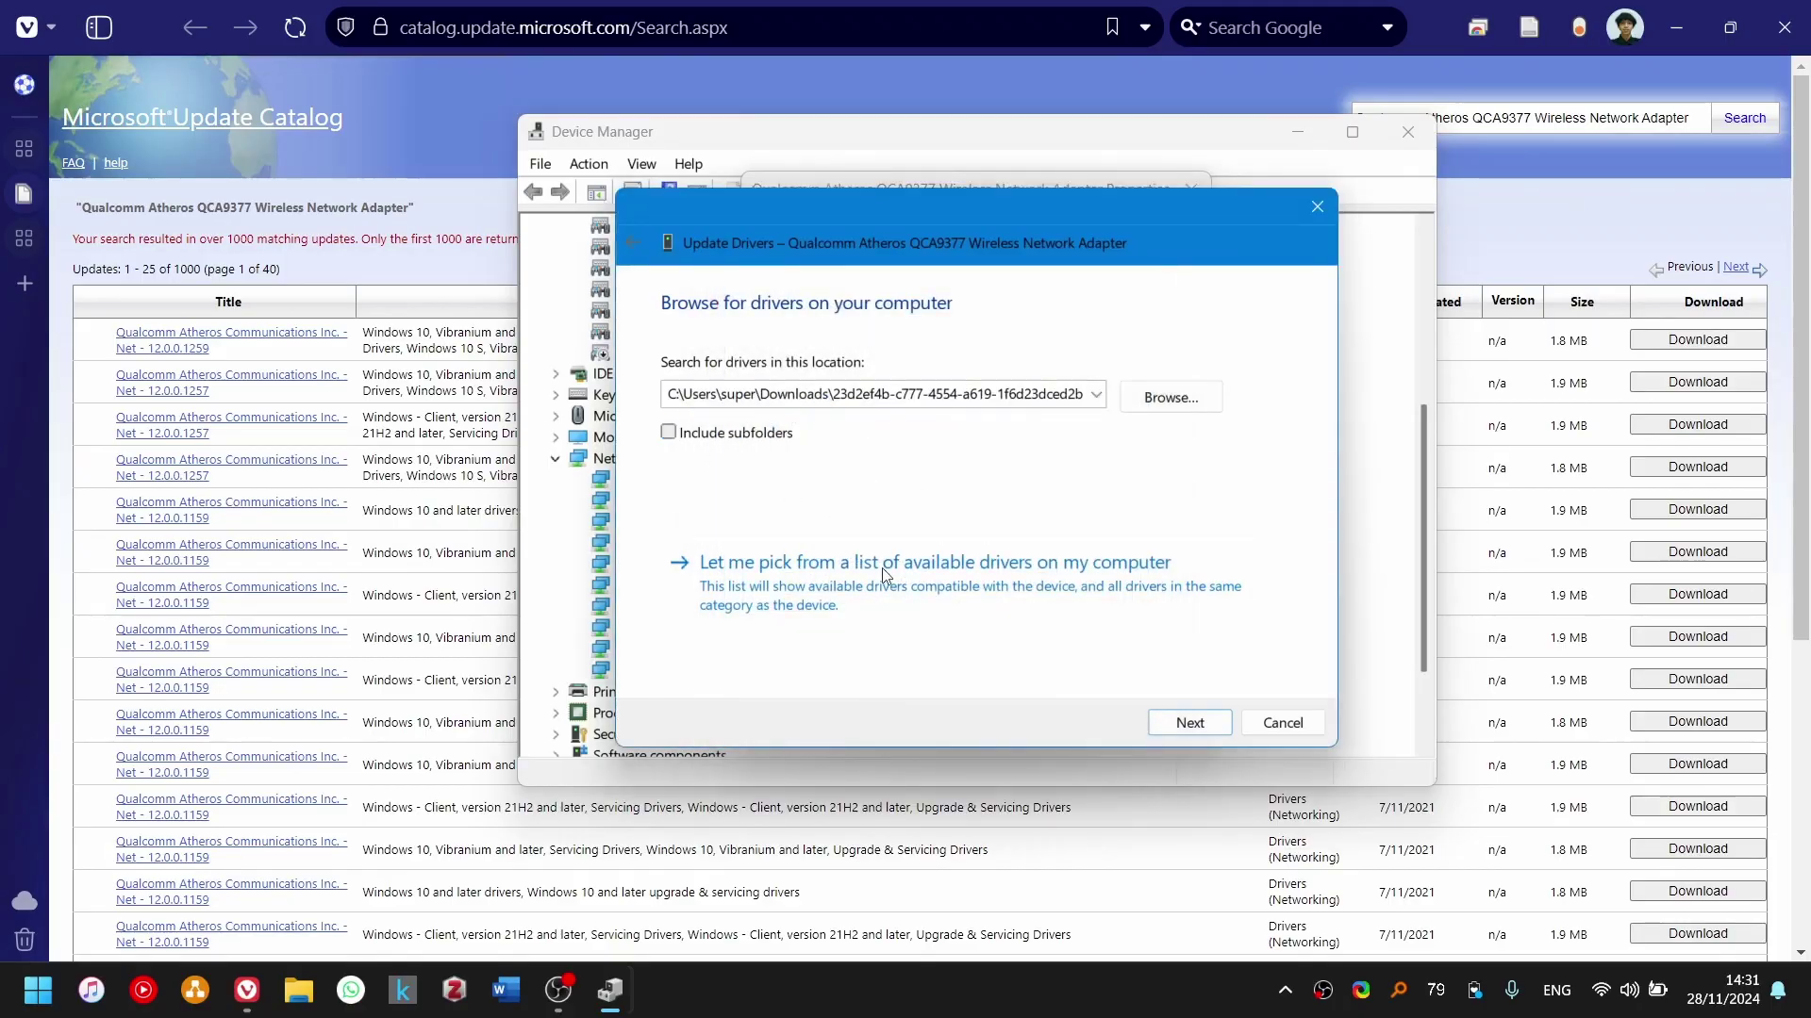
click(1196, 725)
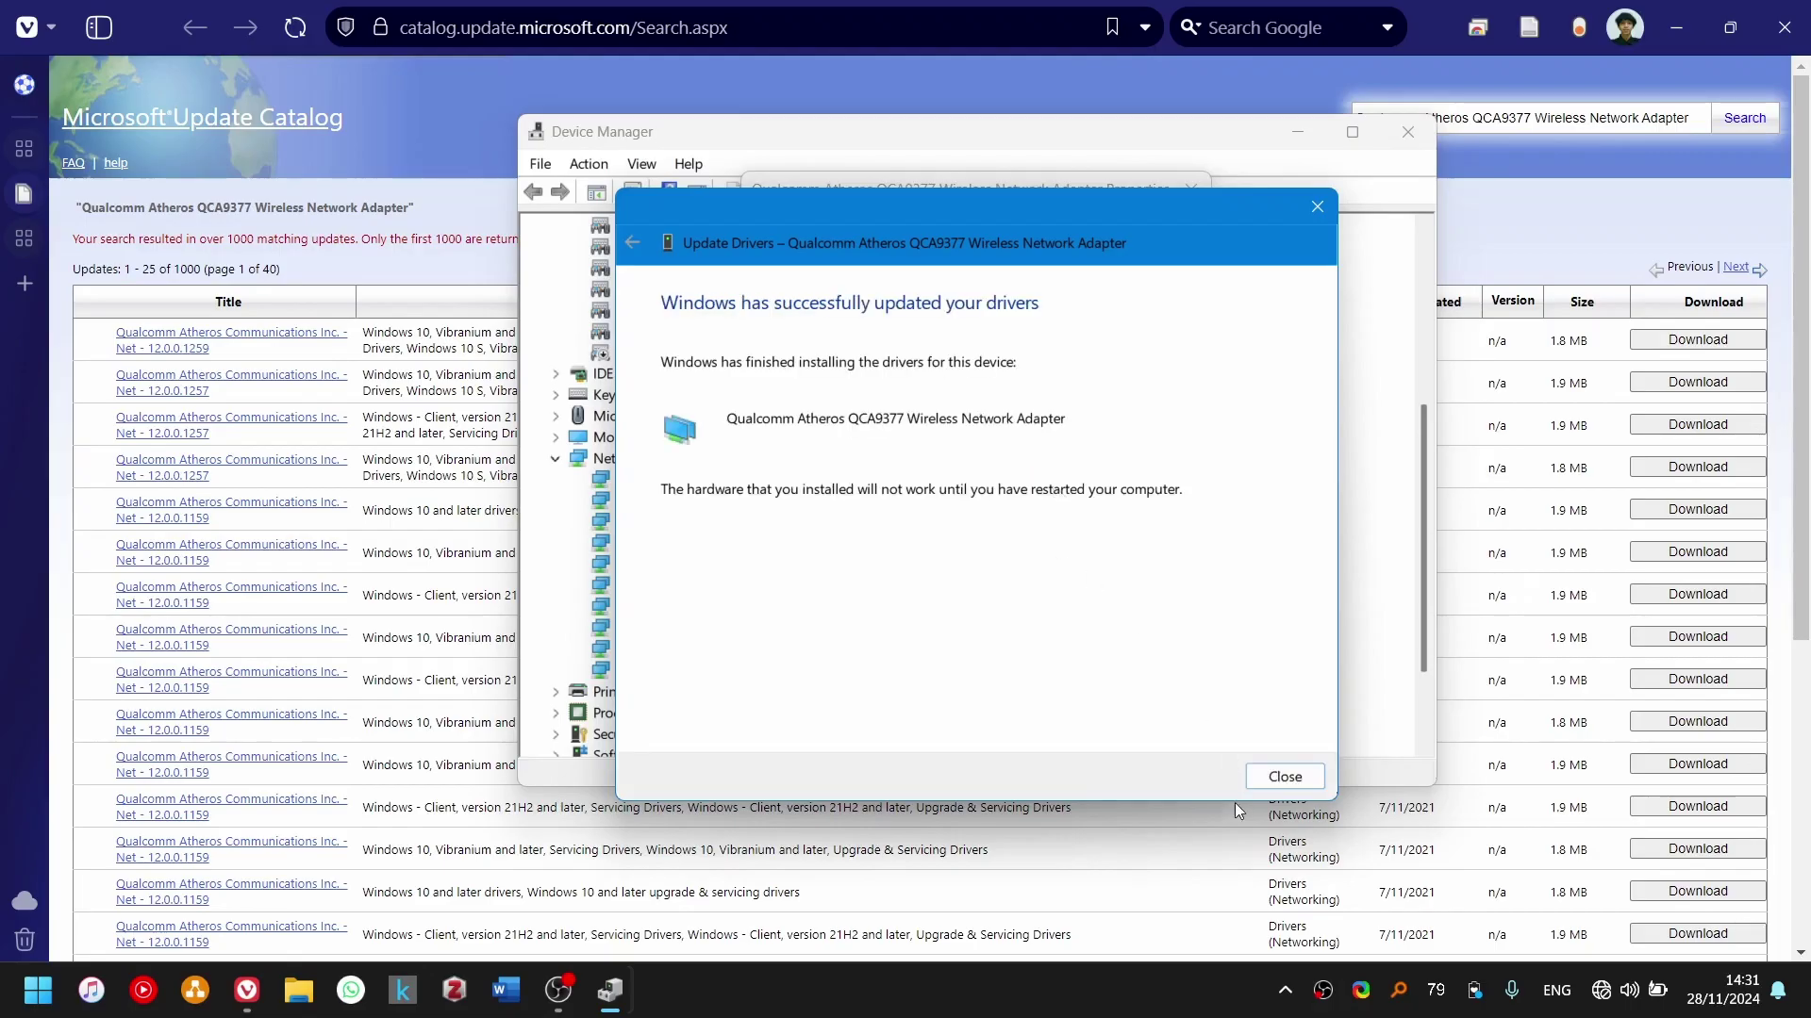
Close the finished driver update wizard before the restart
click(1283, 777)
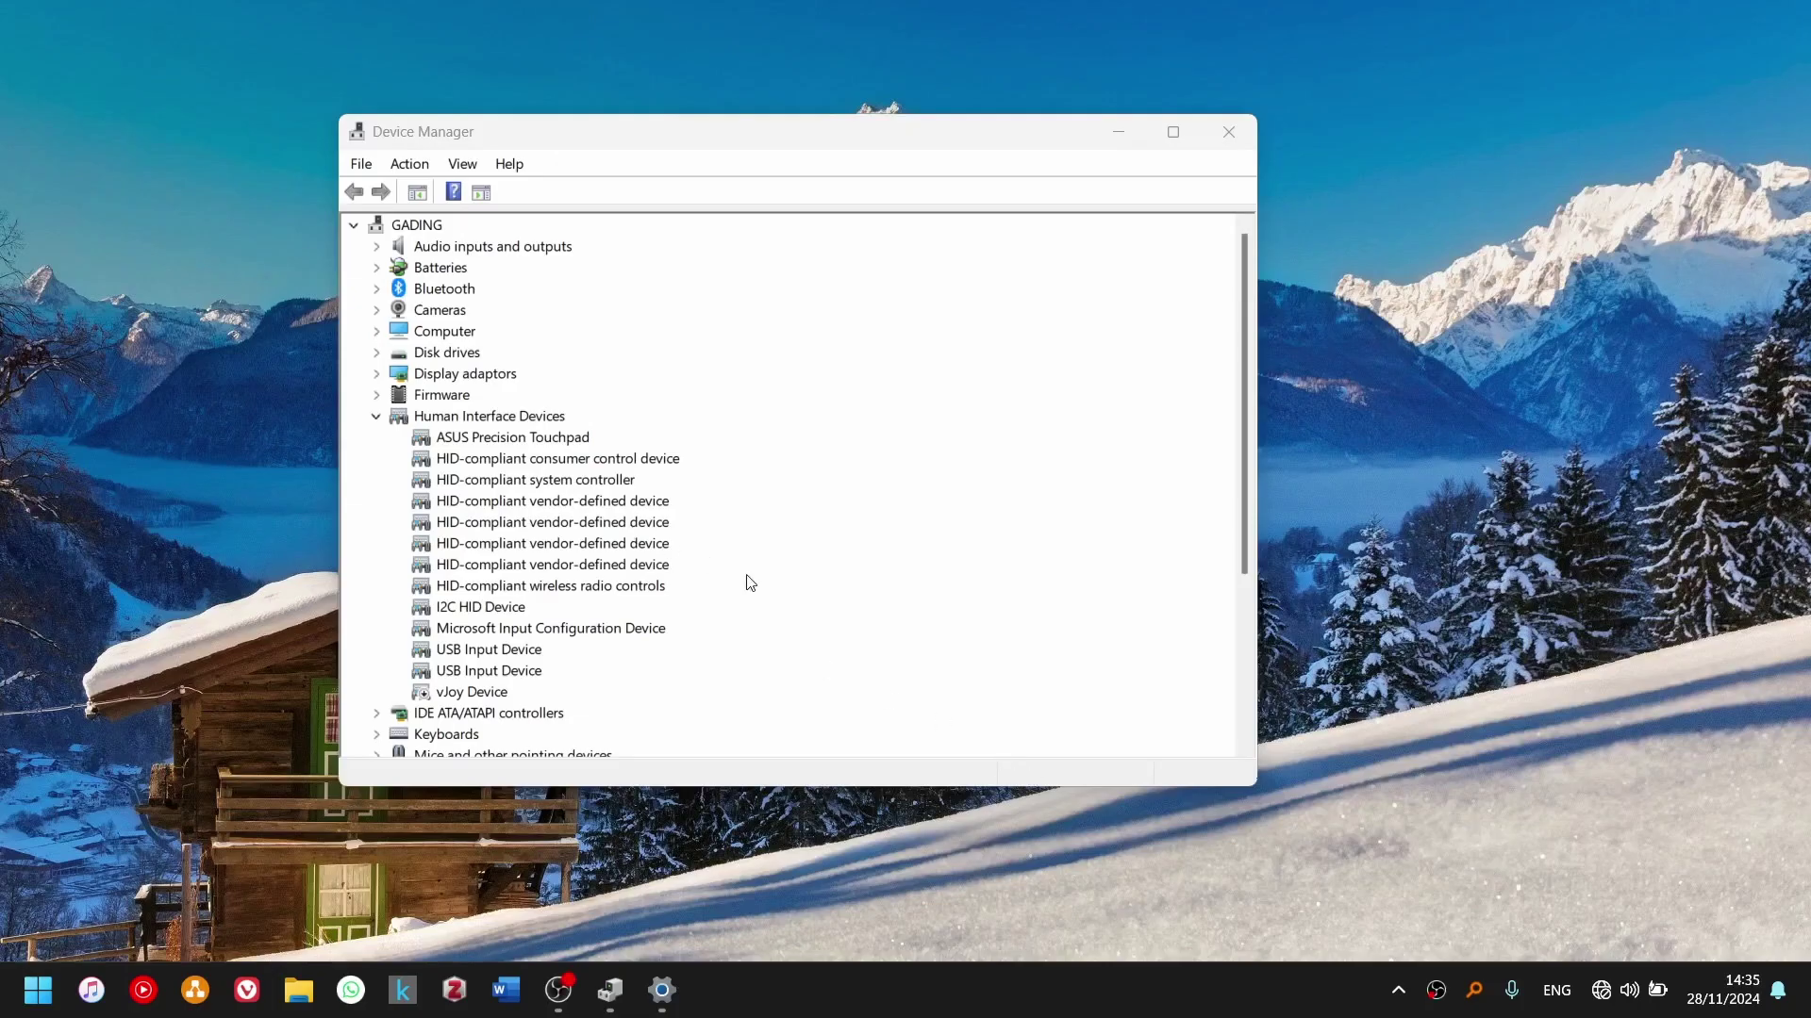
scroll(681, 582, down, 2)
scroll(628, 550, down, 1)
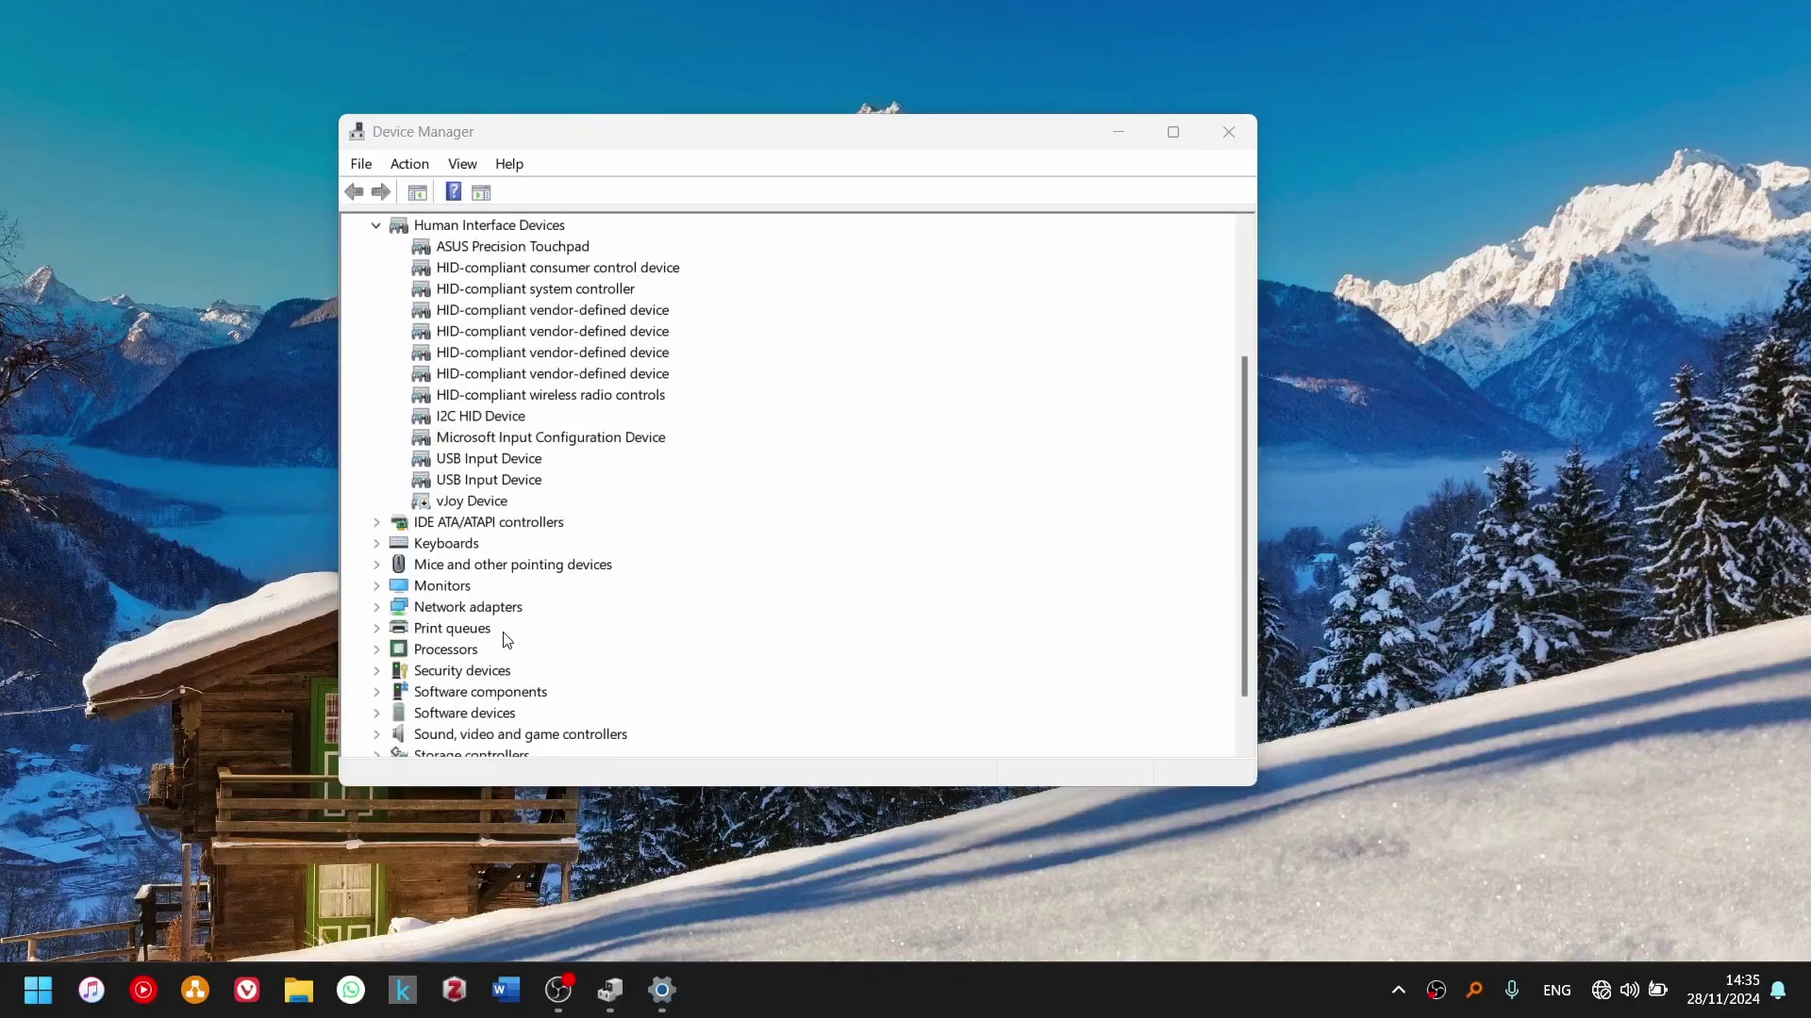
Confirm the Qualcomm adapter now shows driver 12.0.0.1259 dated 05/09/2022, then close Device Manager
click(377, 608)
click(462, 525)
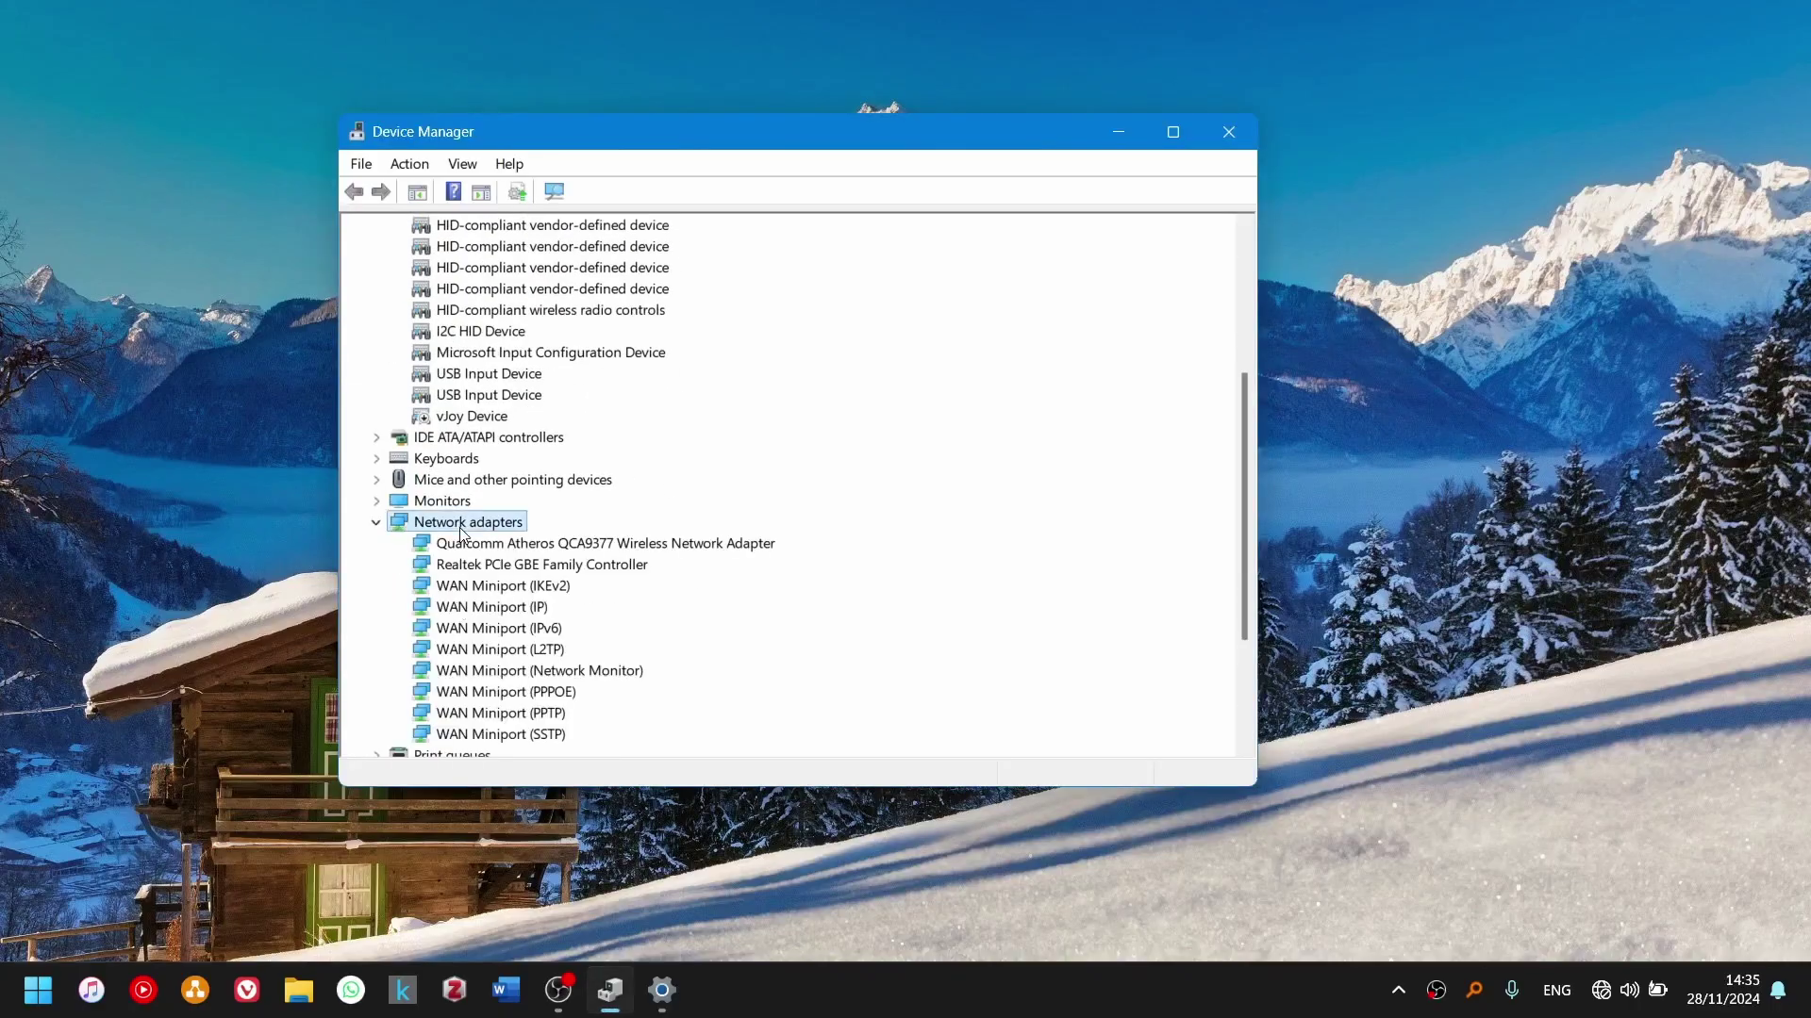
double_click(582, 550)
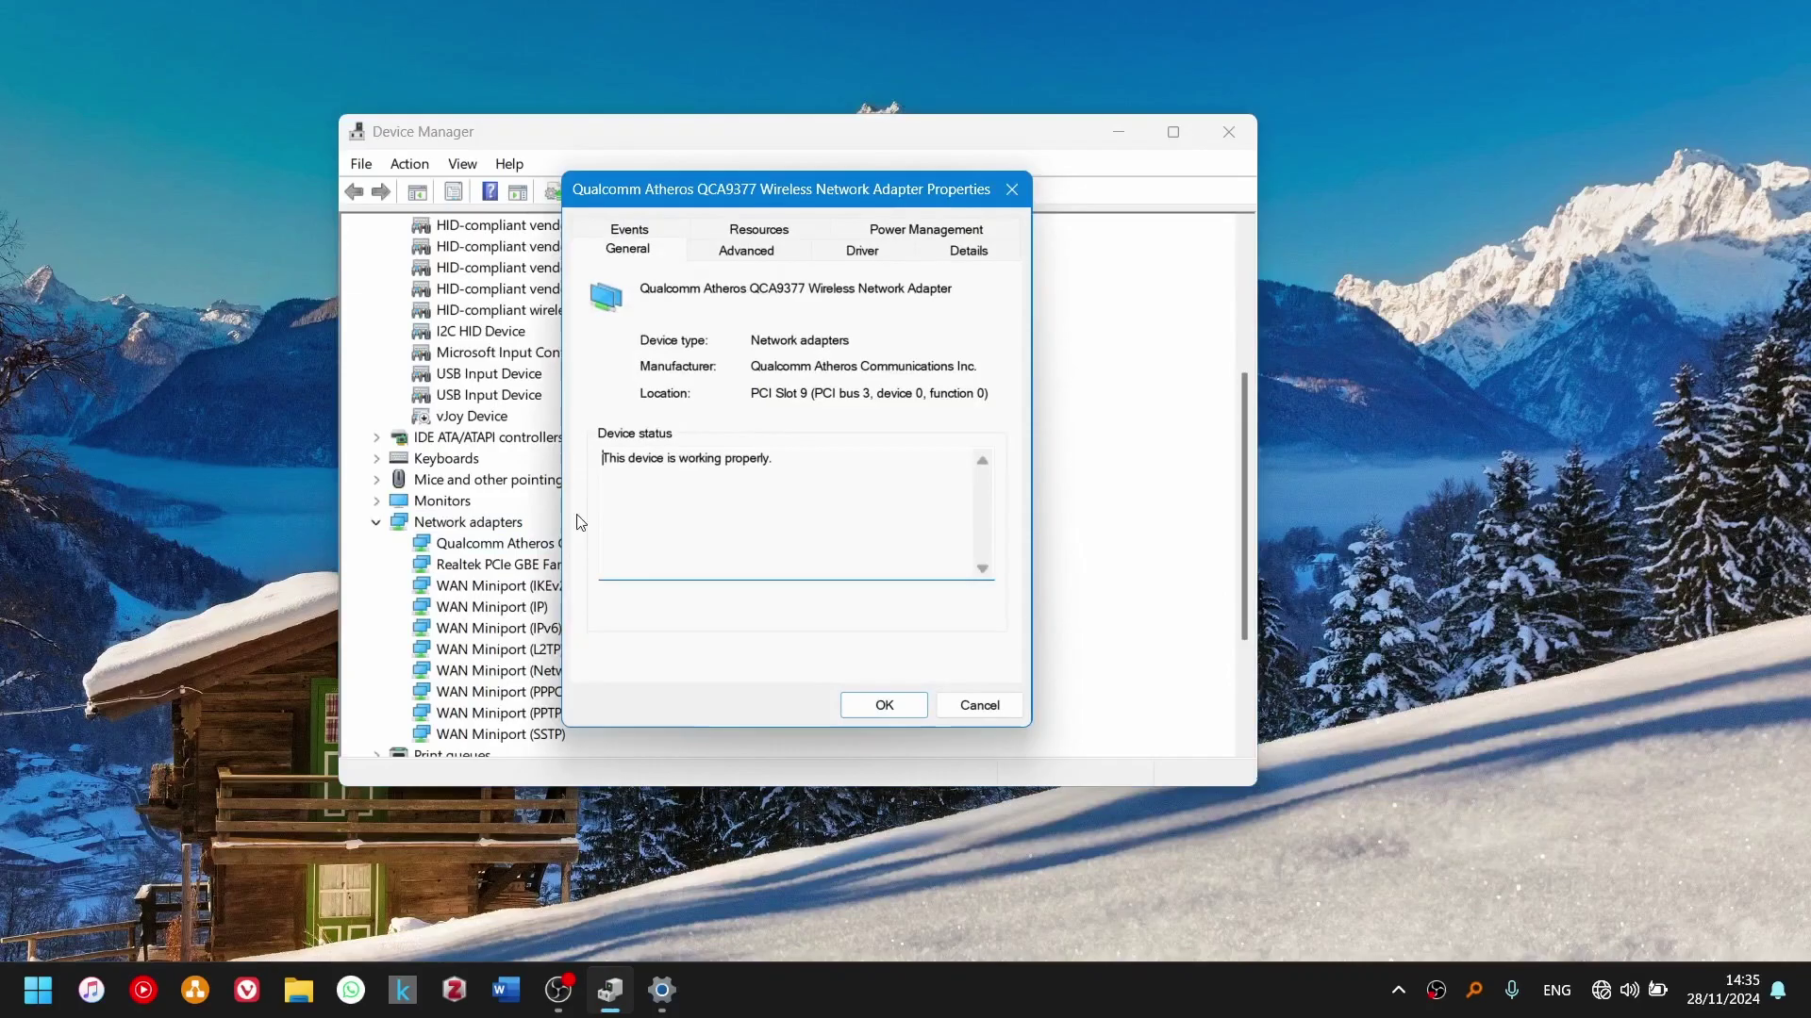
click(834, 252)
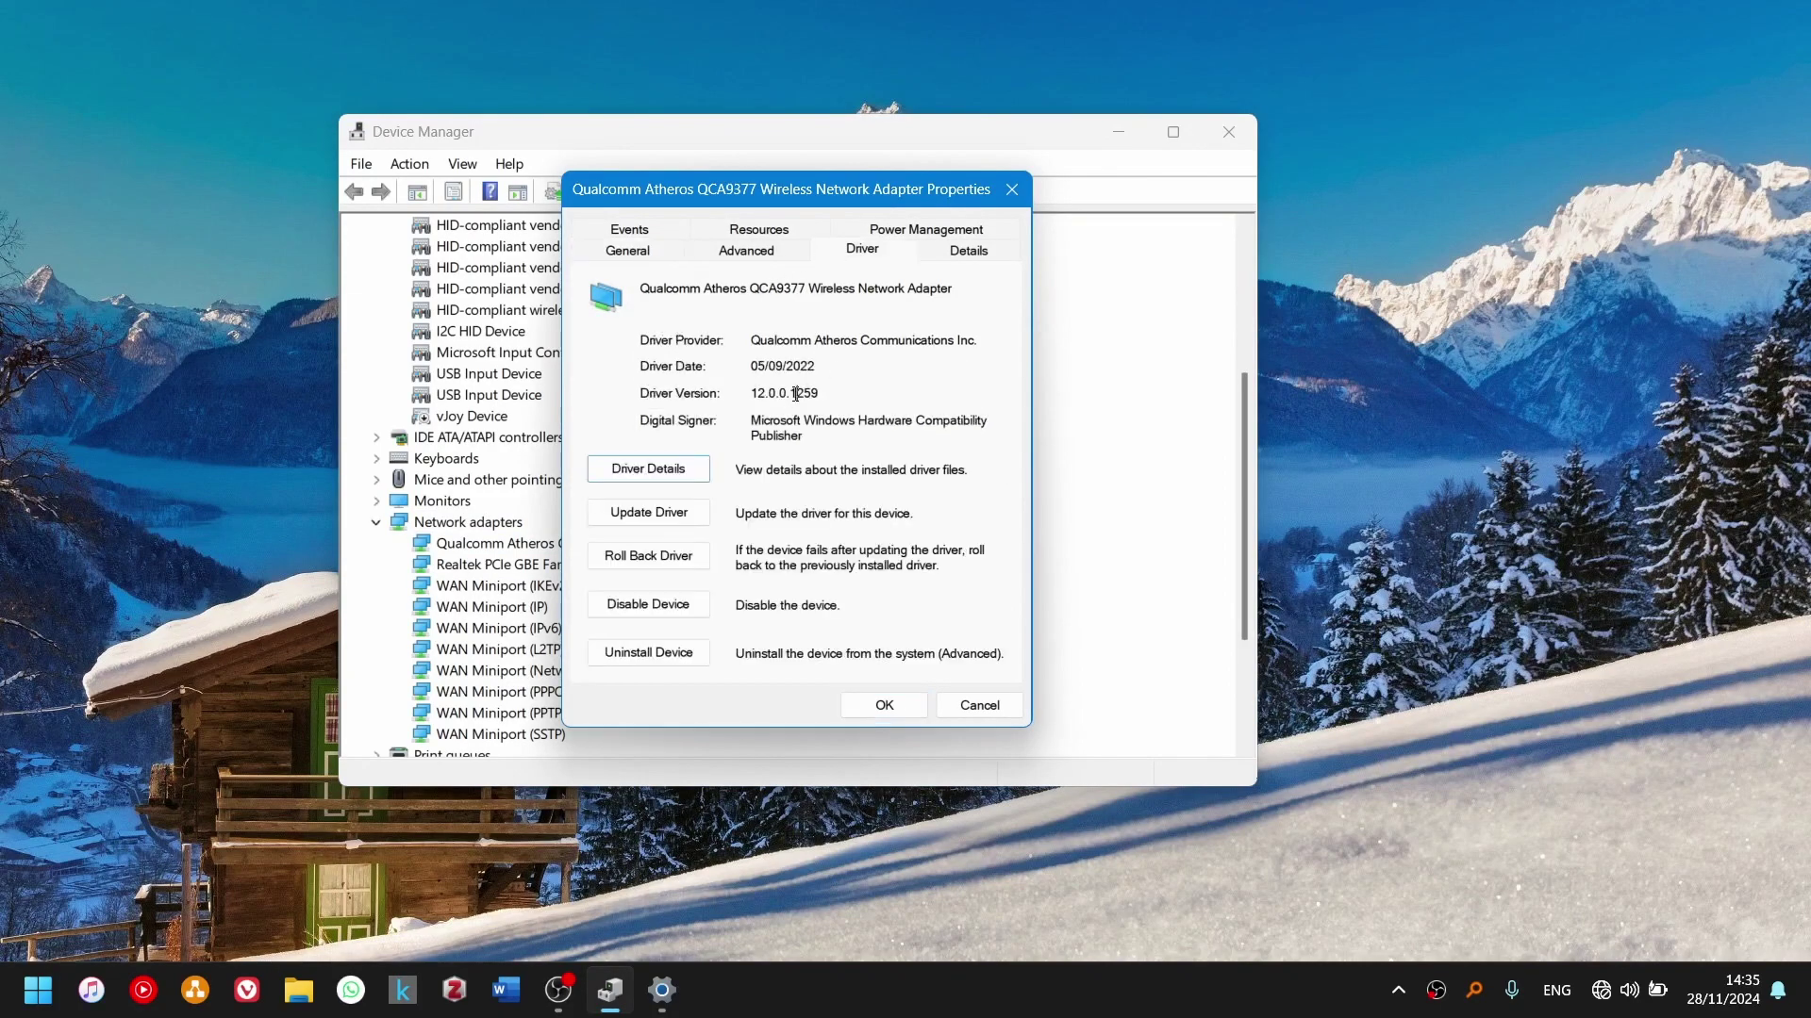
double_click(783, 367)
double_click(796, 395)
click(819, 394)
click(885, 707)
click(1213, 142)
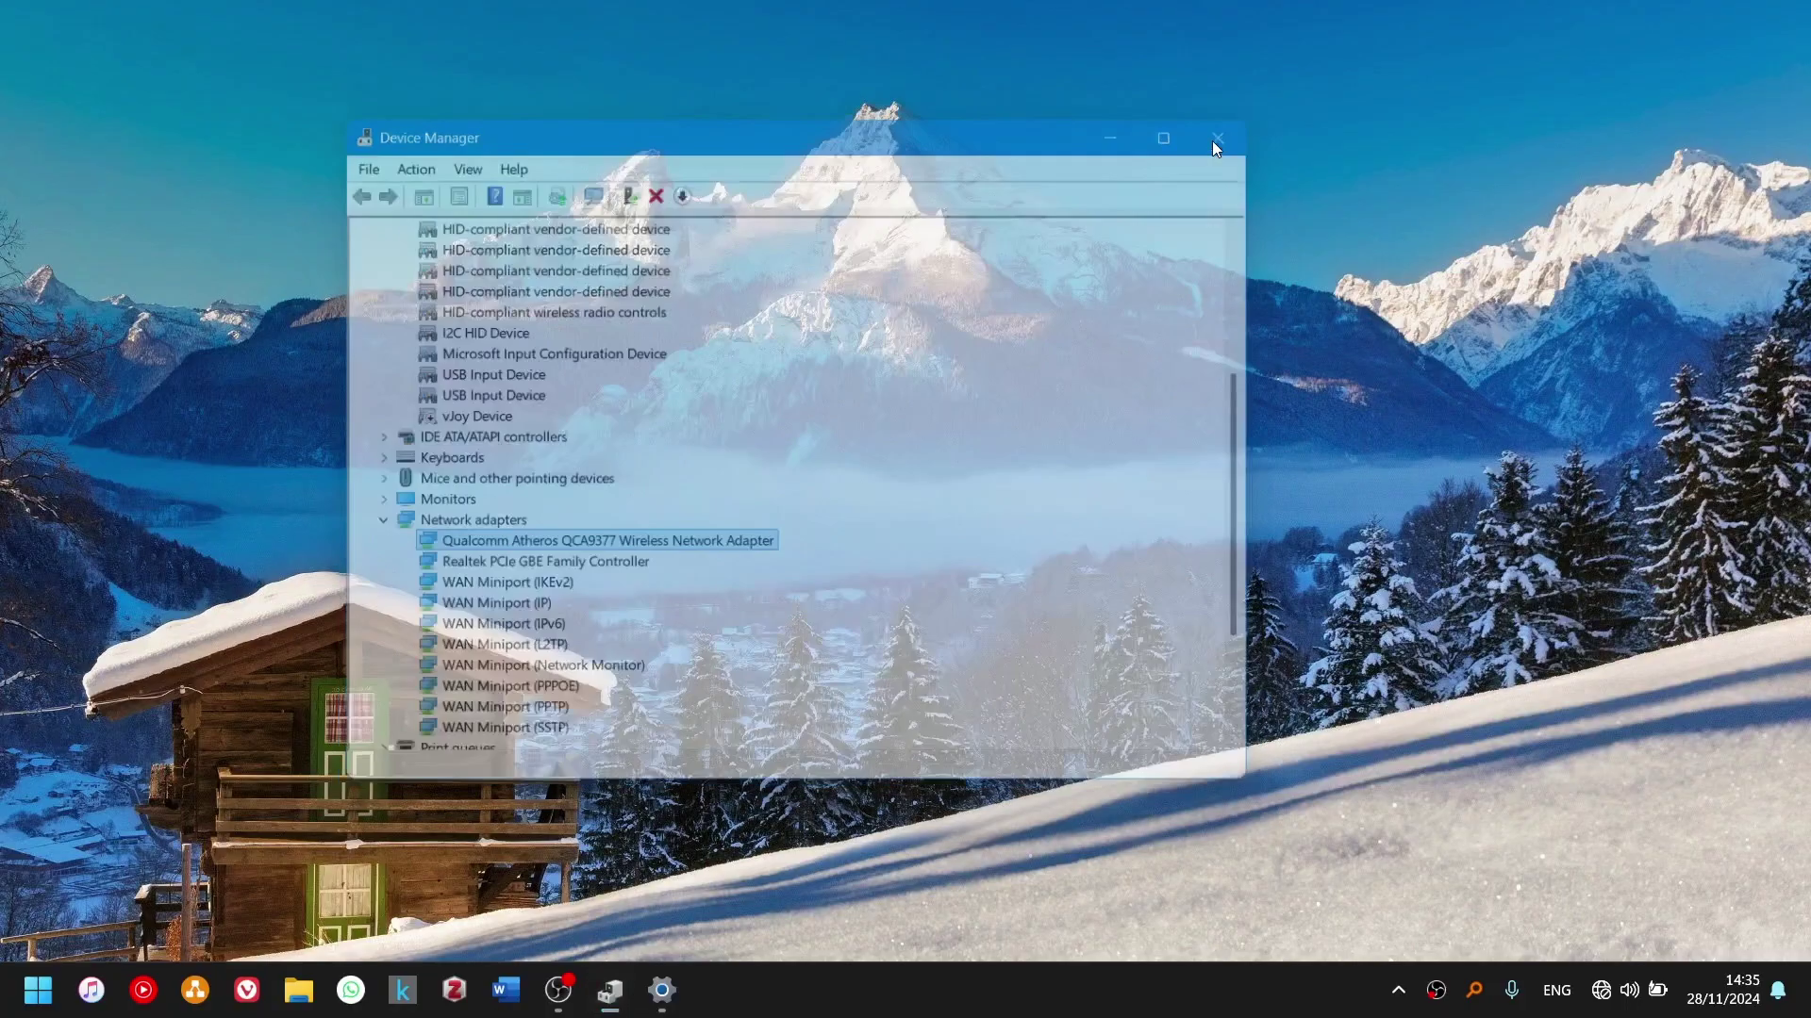
Turn Wi-Fi on and connect to NOKIA-NTHAZA with Connect automatically unchecked, entering the password
click(1627, 990)
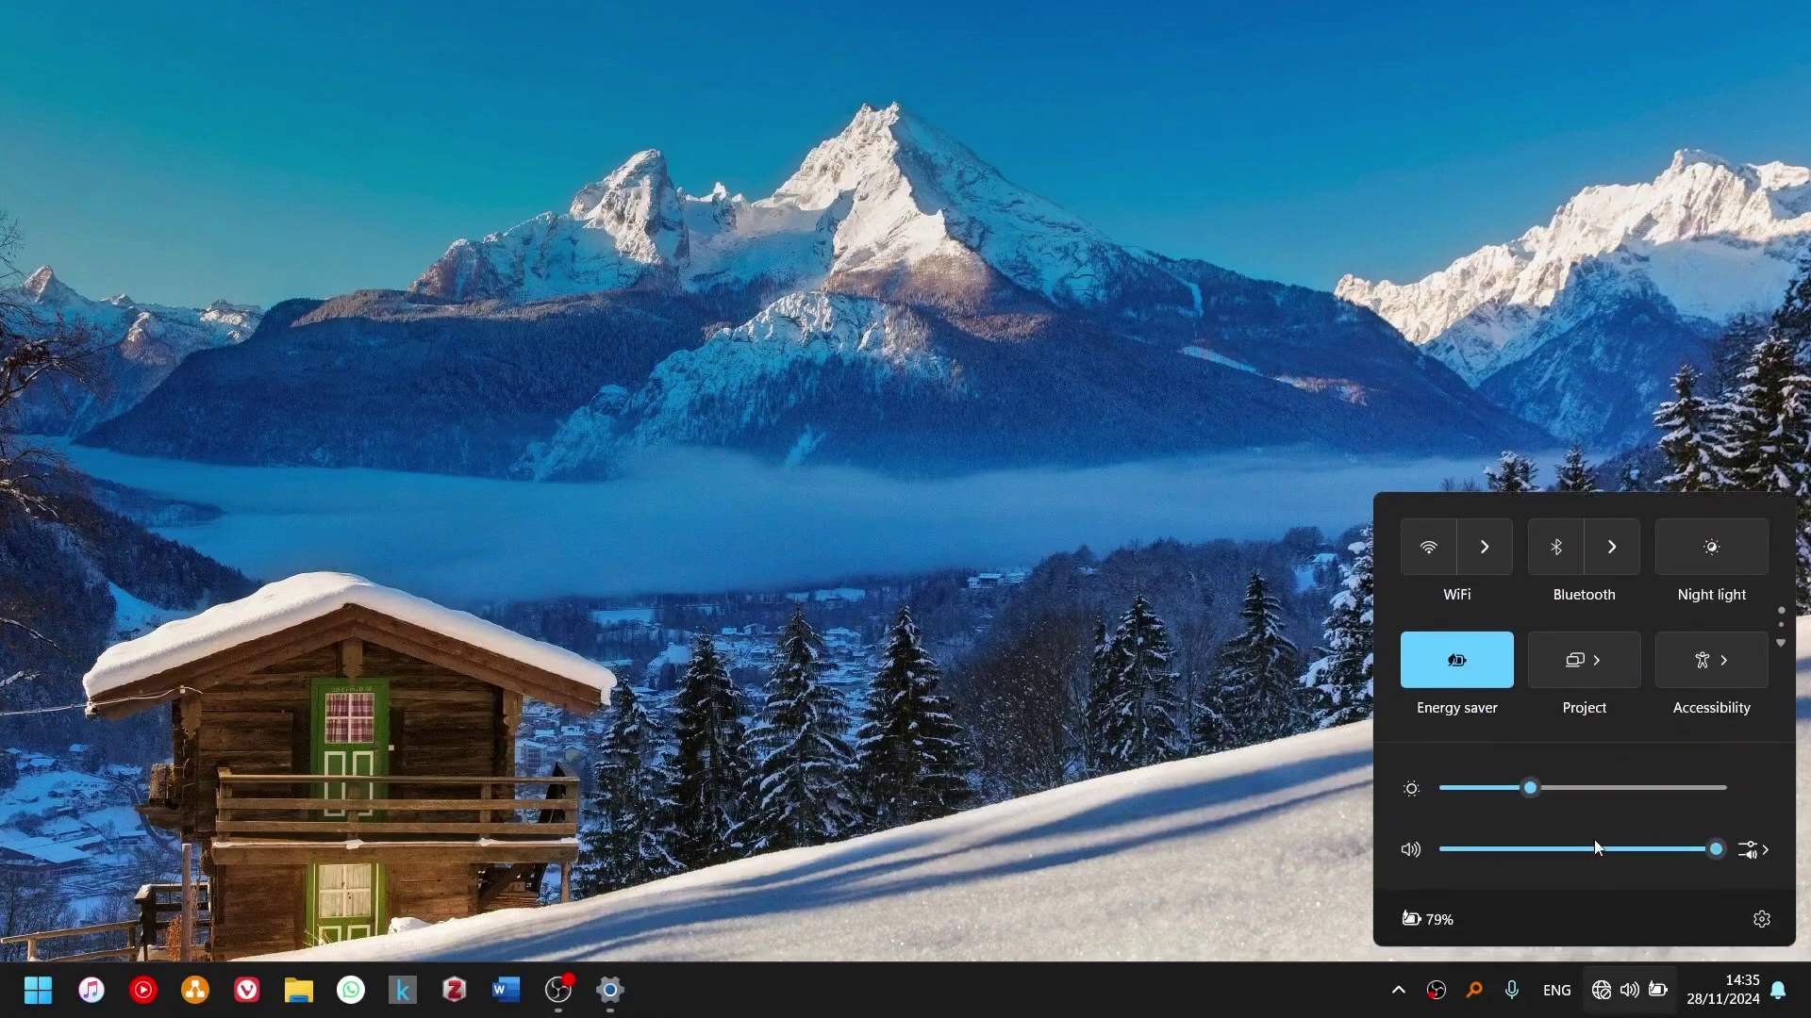
click(1478, 553)
click(1737, 509)
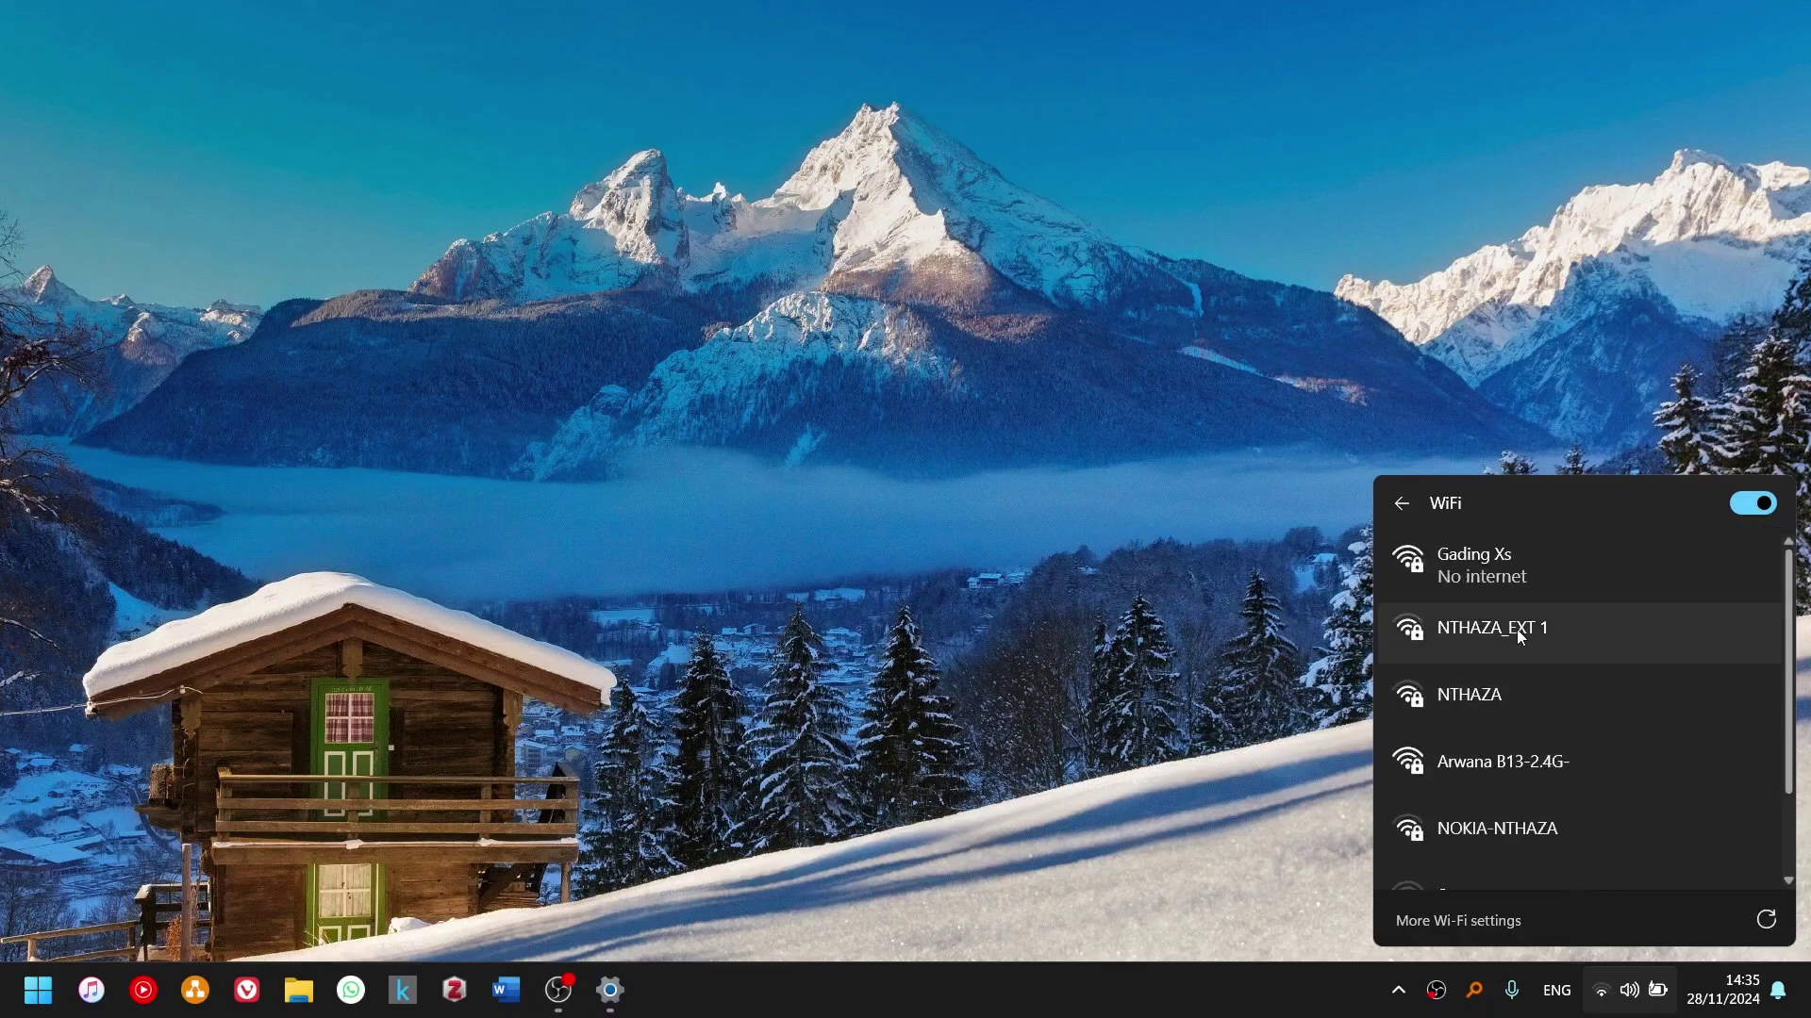
click(1521, 829)
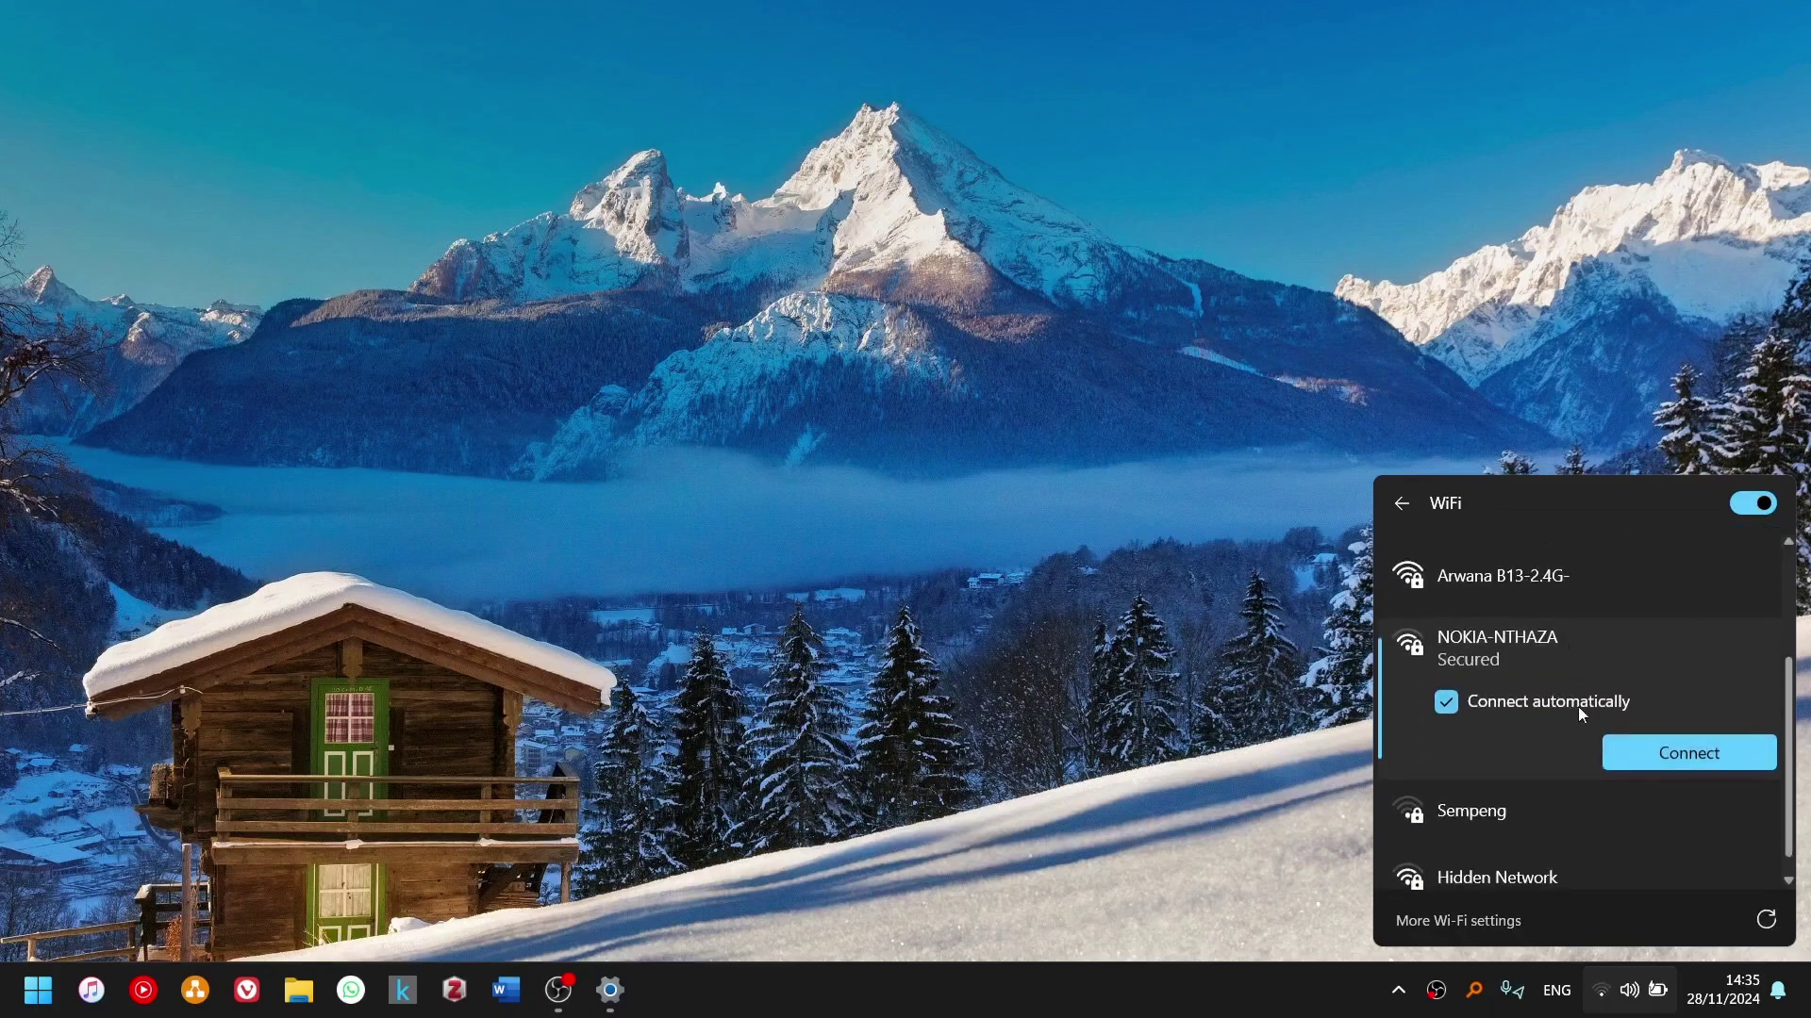
click(1458, 707)
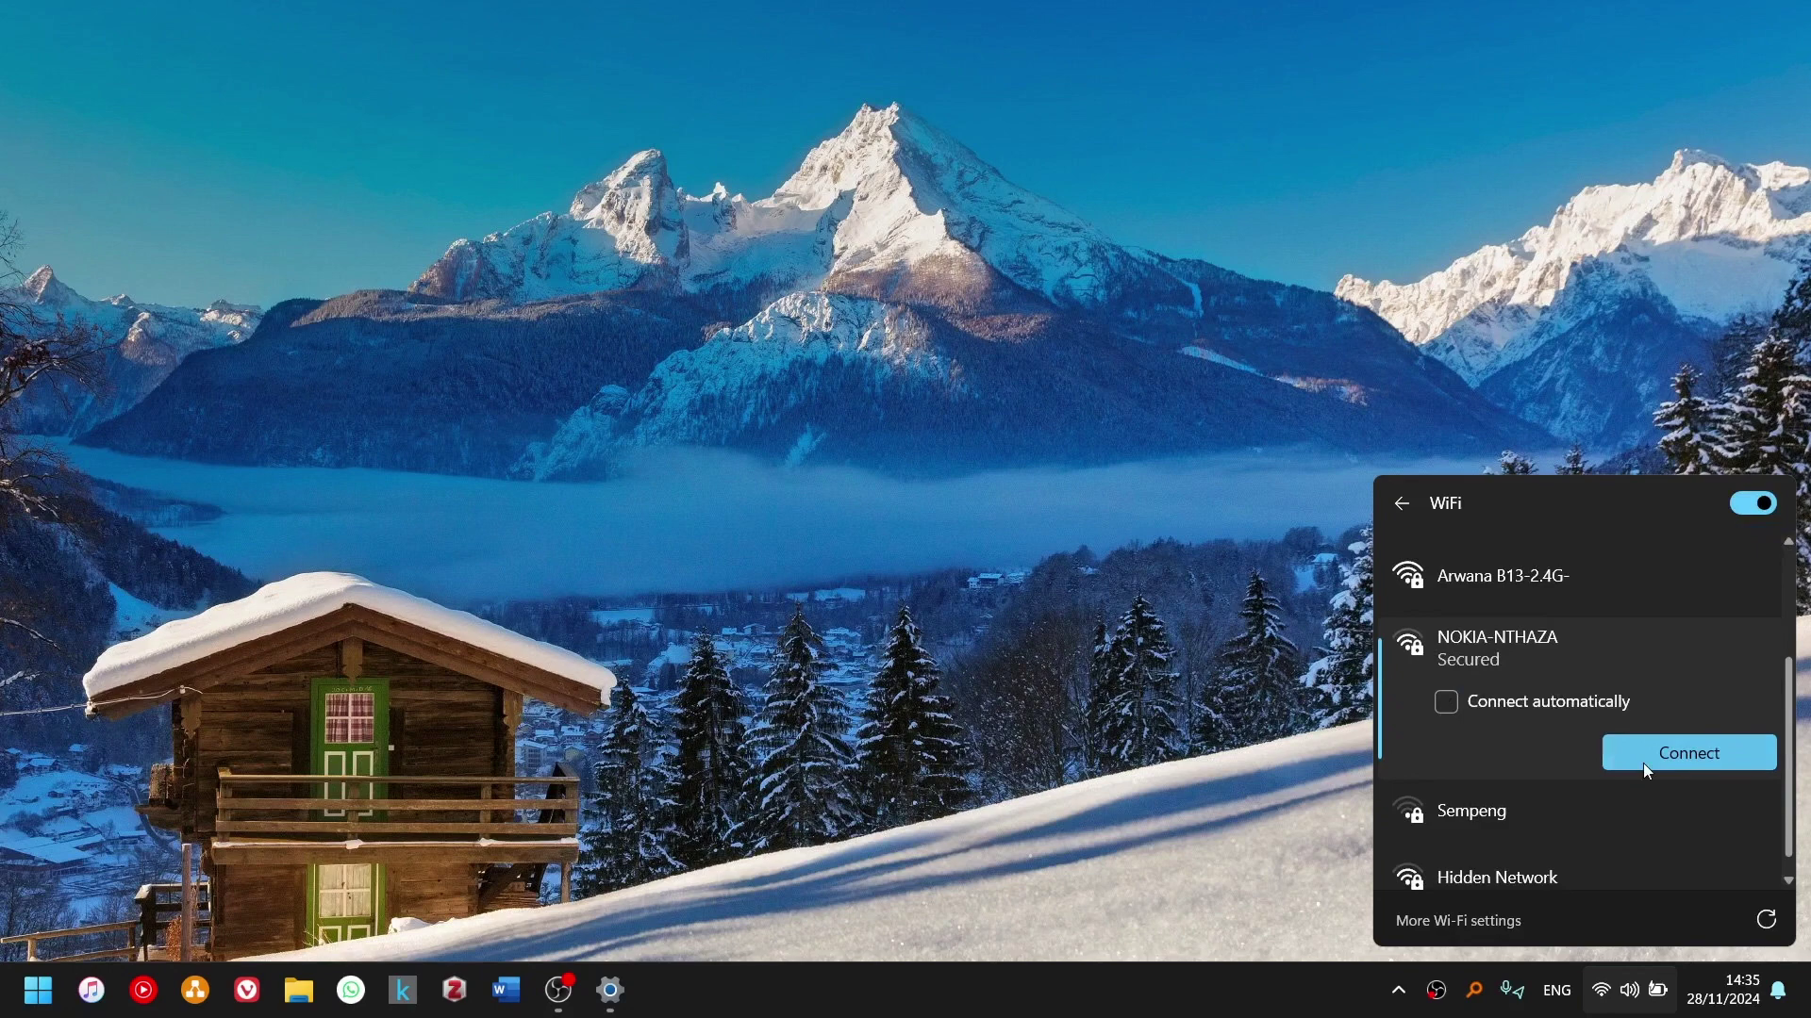
click(1656, 766)
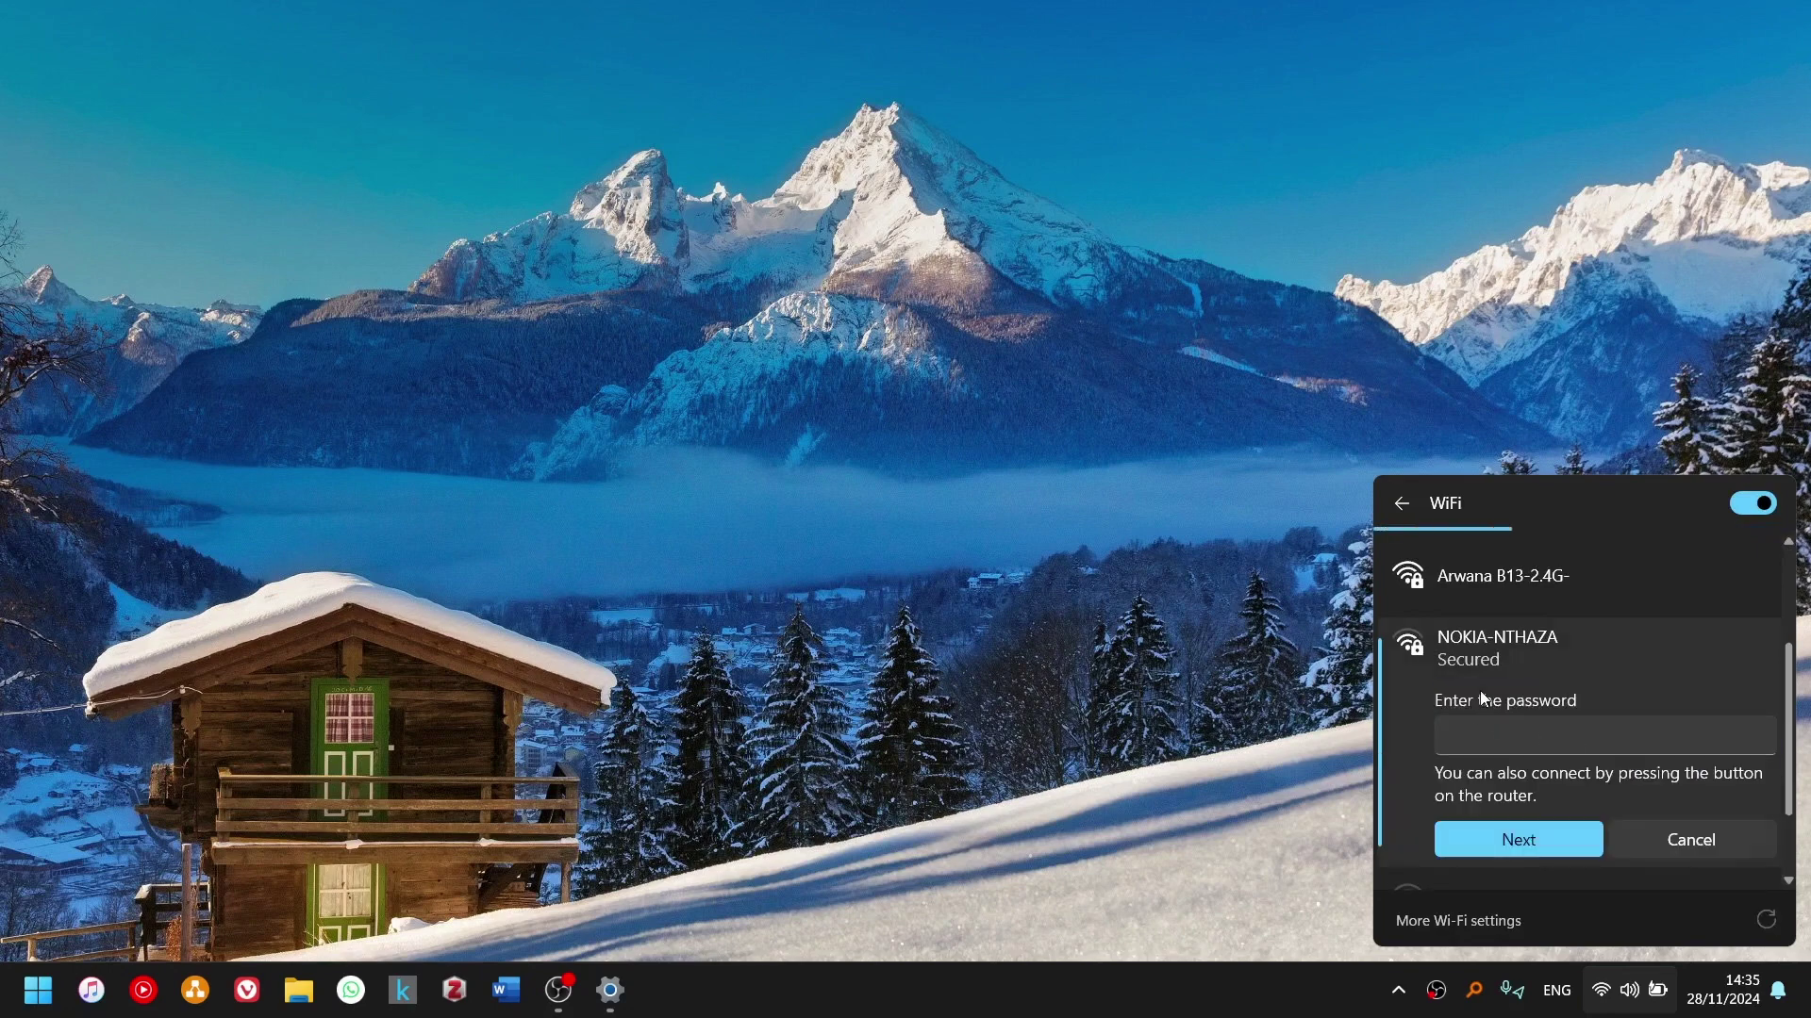
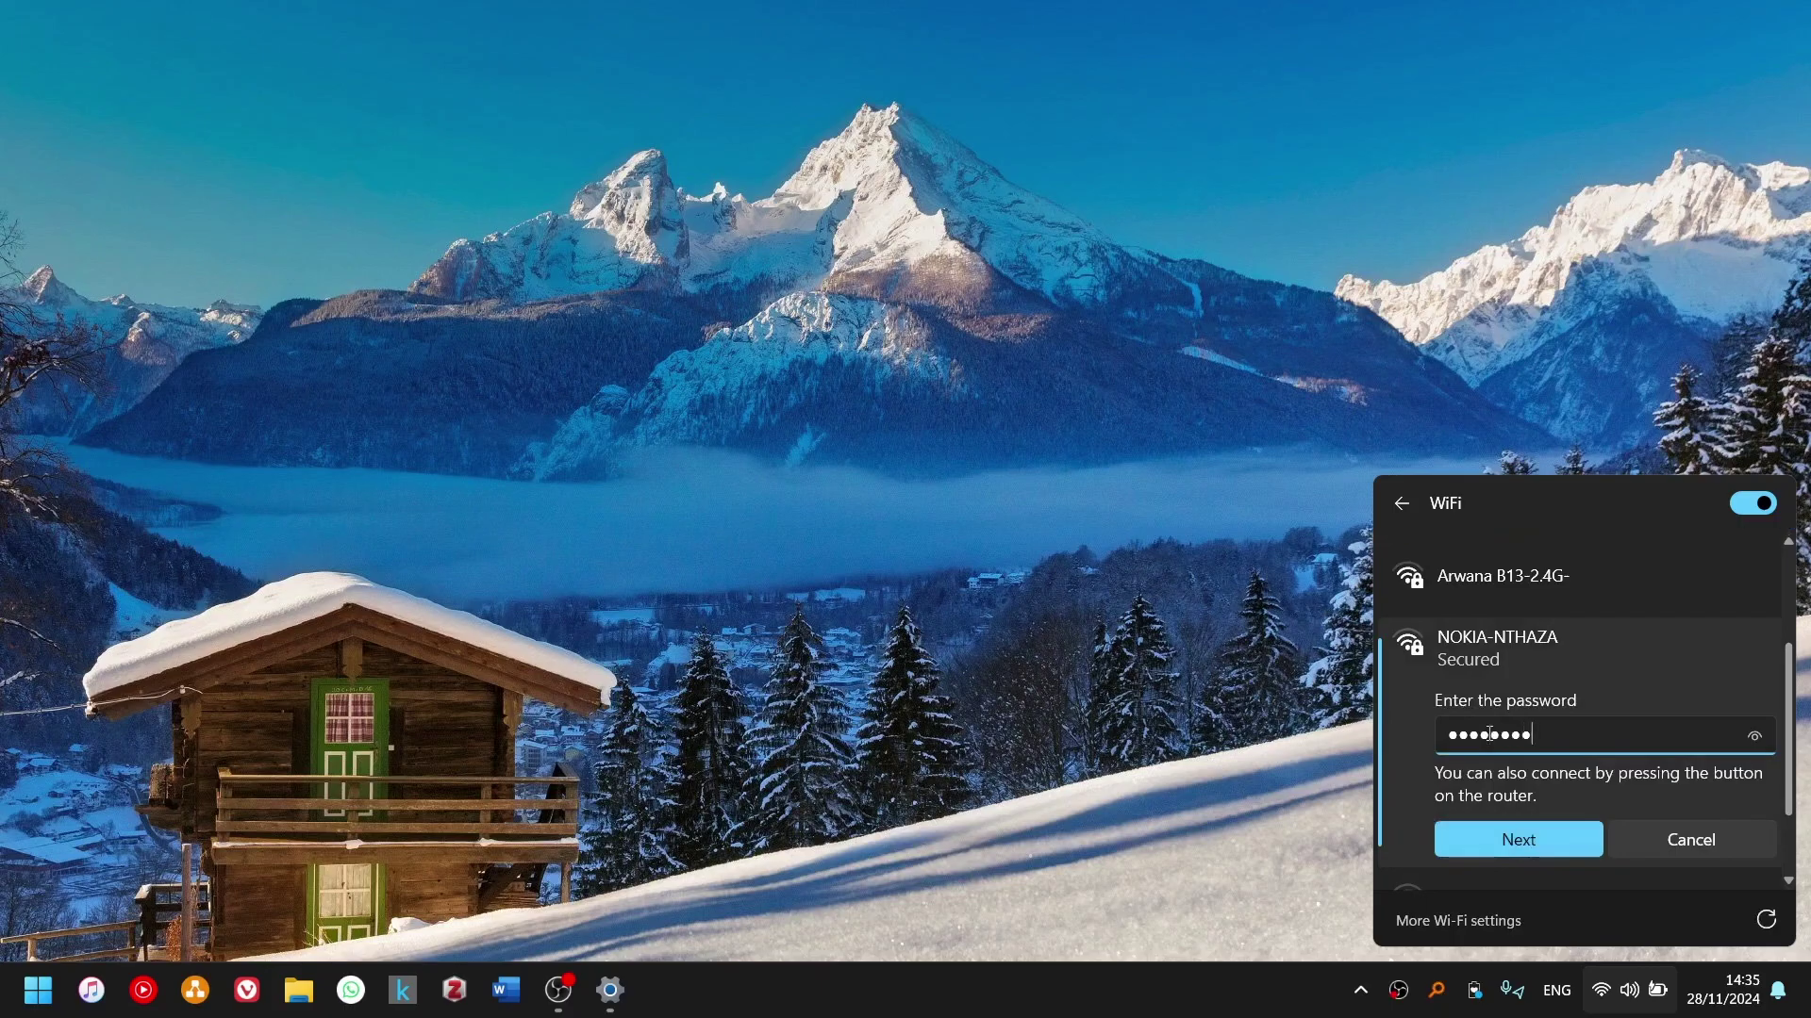
click(1499, 840)
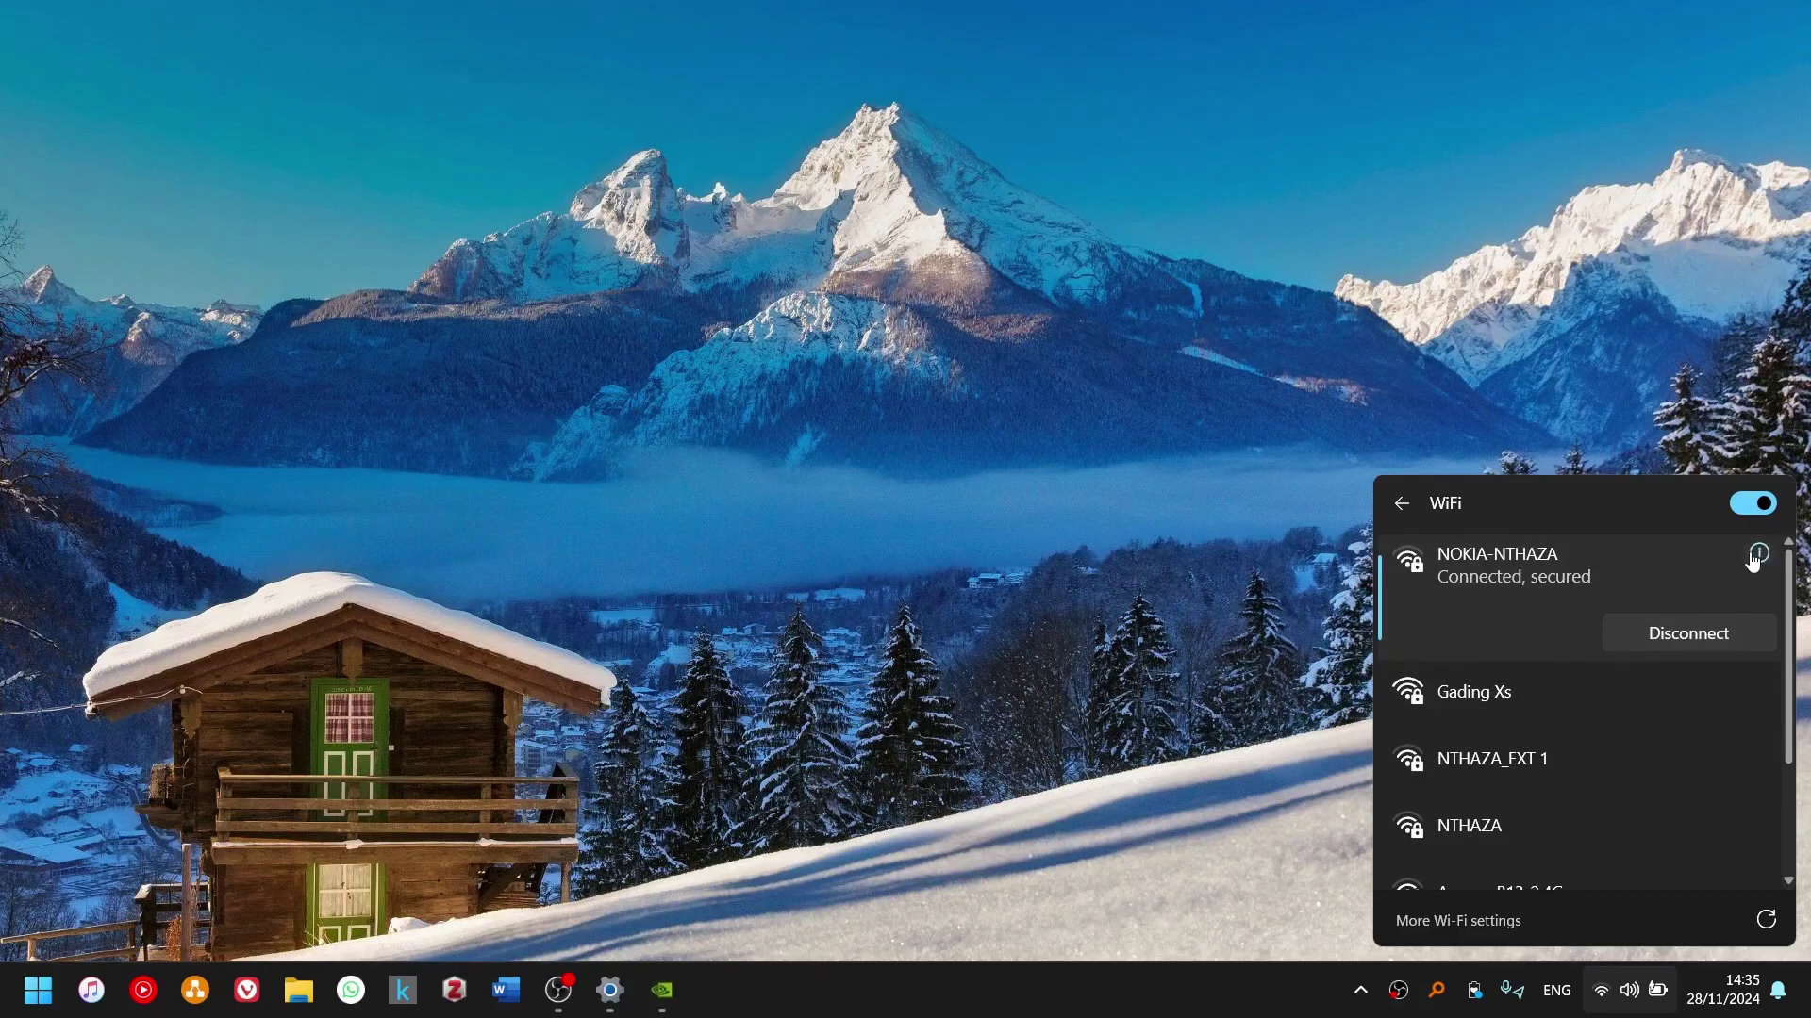
click(848, 850)
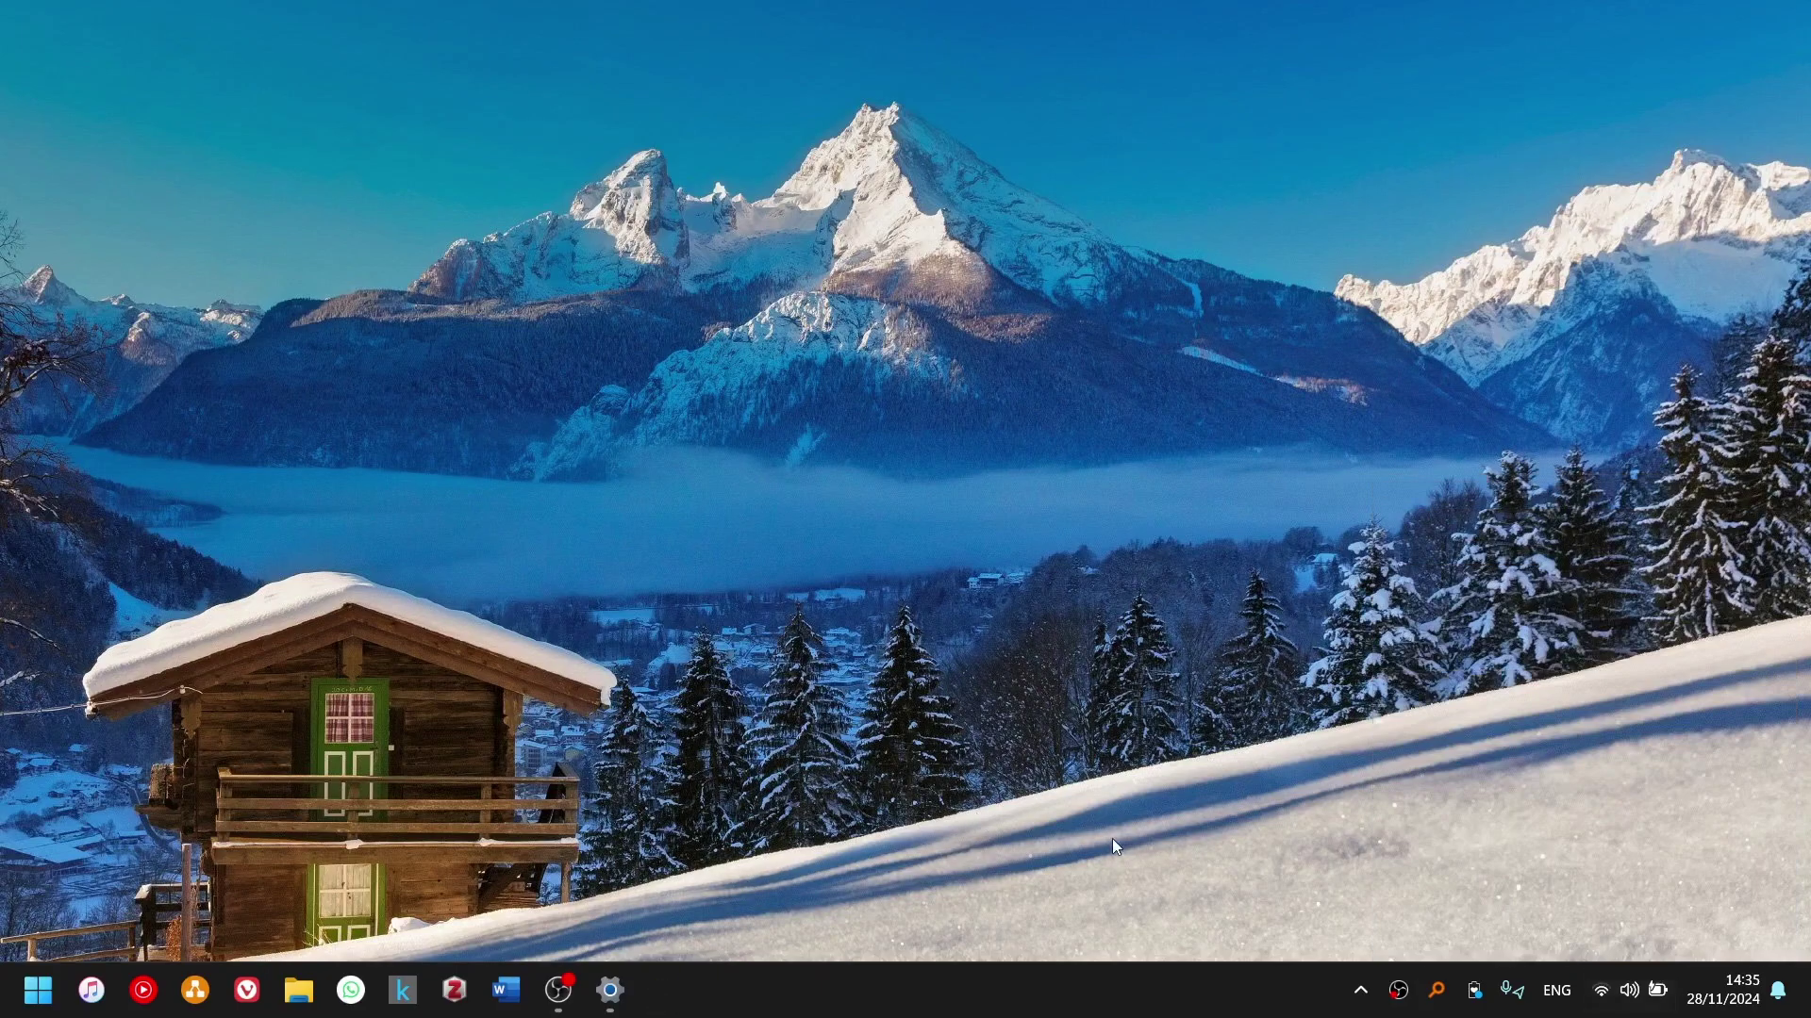